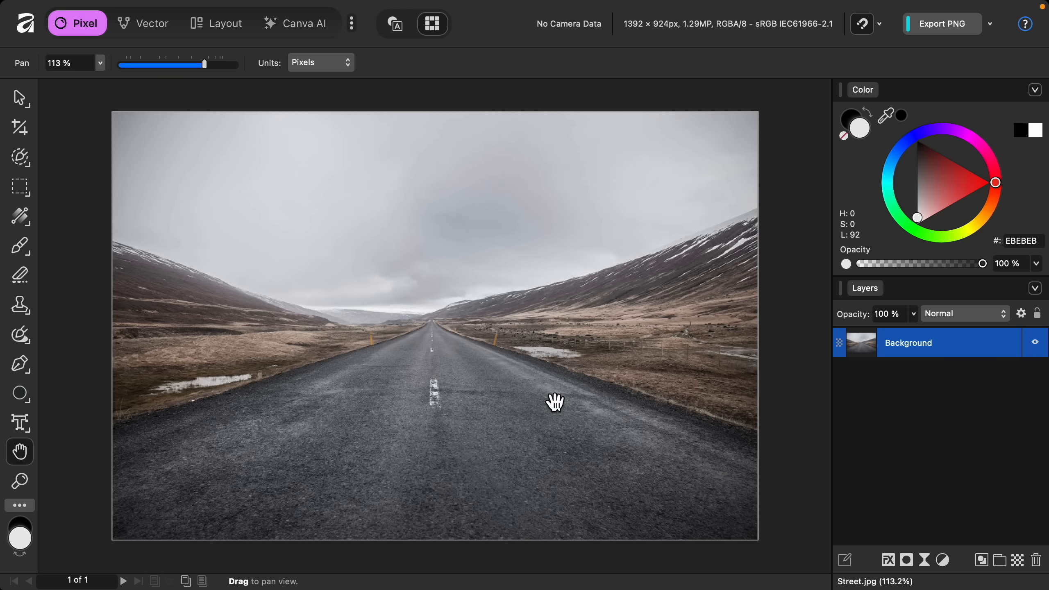
# Step: Place Swimmer.jpg into the street document, covering most of the road photo from its upper-left corner
pyautogui.moveTo(203, 6)
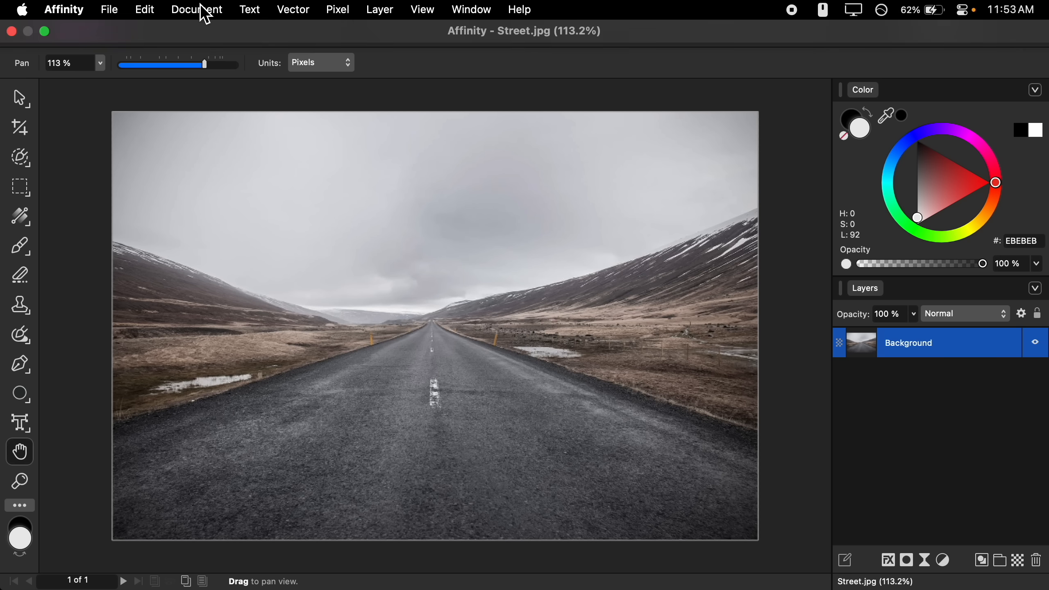
pyautogui.click(109, 10)
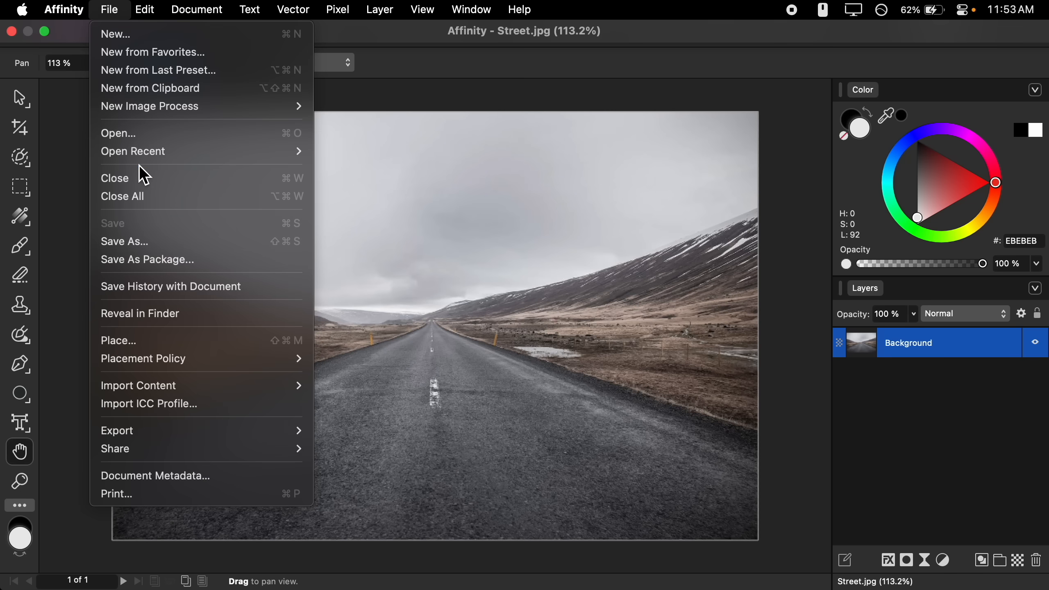
pyautogui.click(238, 346)
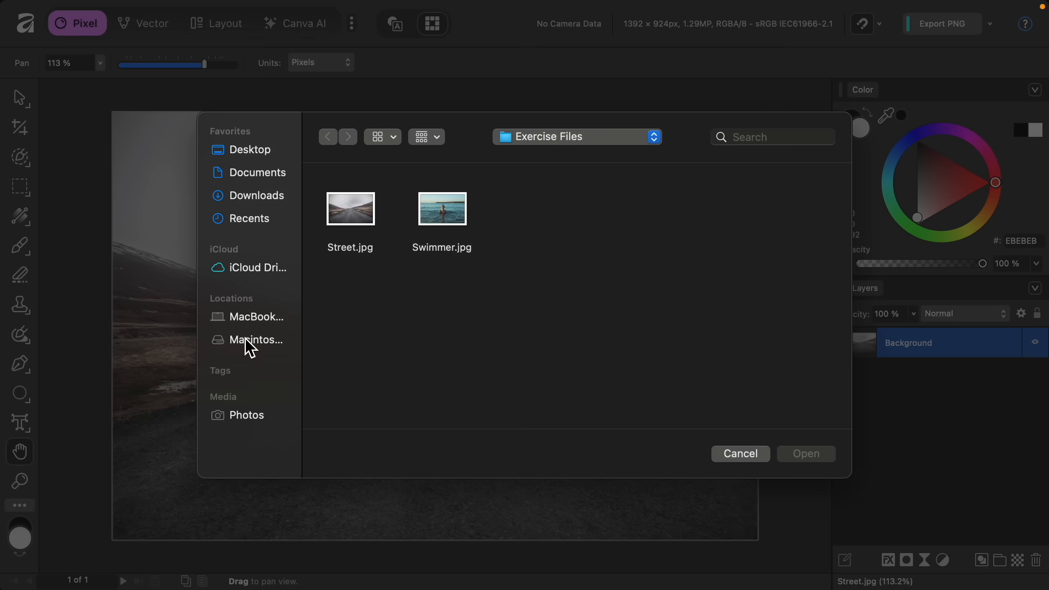
pyautogui.click(454, 222)
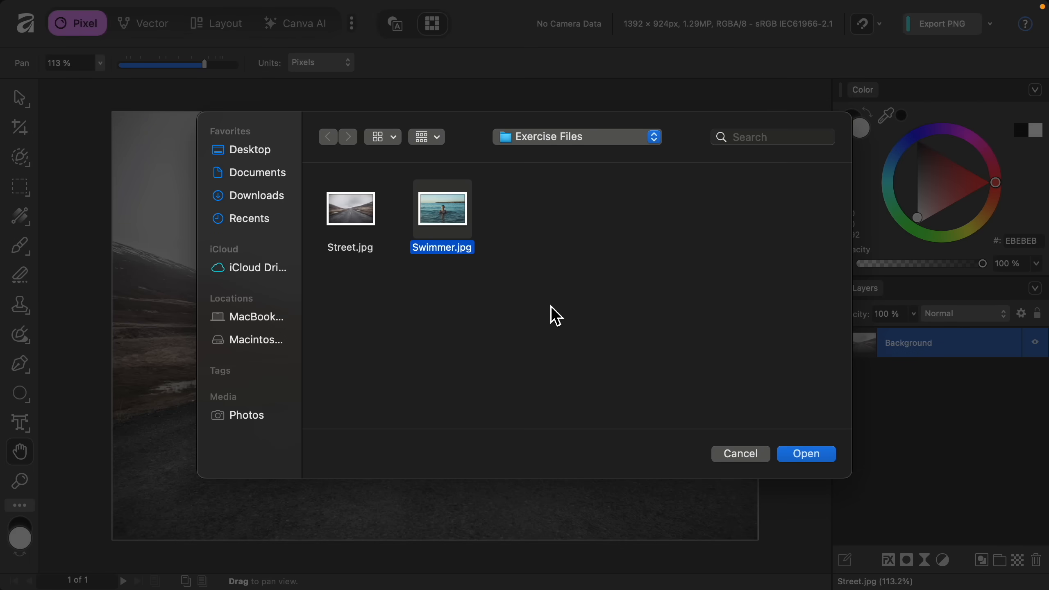
pyautogui.click(795, 457)
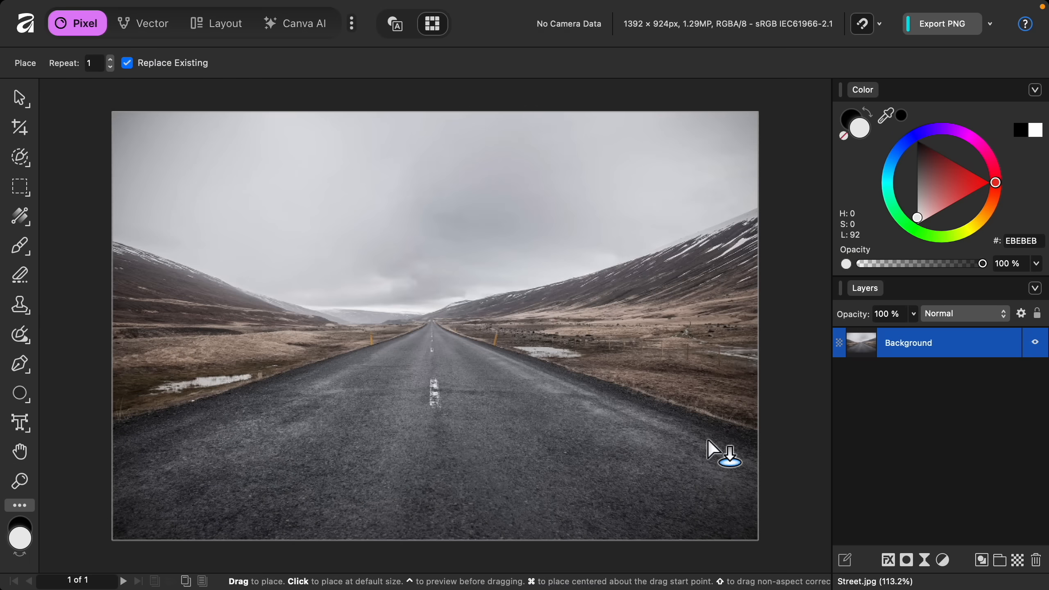
pyautogui.moveTo(113, 120); pyautogui.dragTo(742, 340)
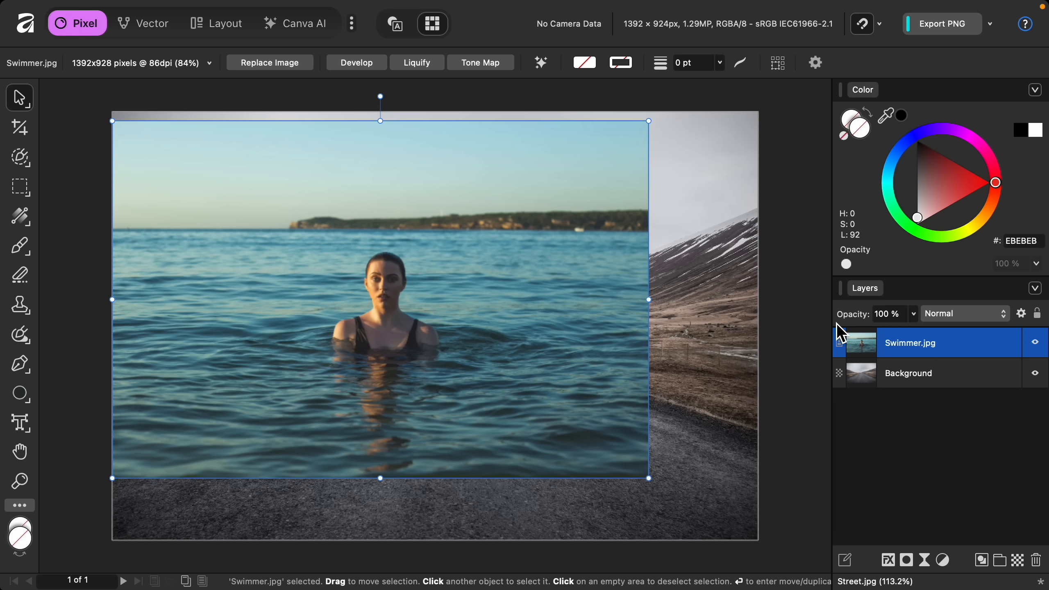
# Step: Lower the Swimmer.jpg layer's opacity to 53% and move it so its horizon meets the far end of the road
pyautogui.moveTo(861, 316); pyautogui.dragTo(823, 322)
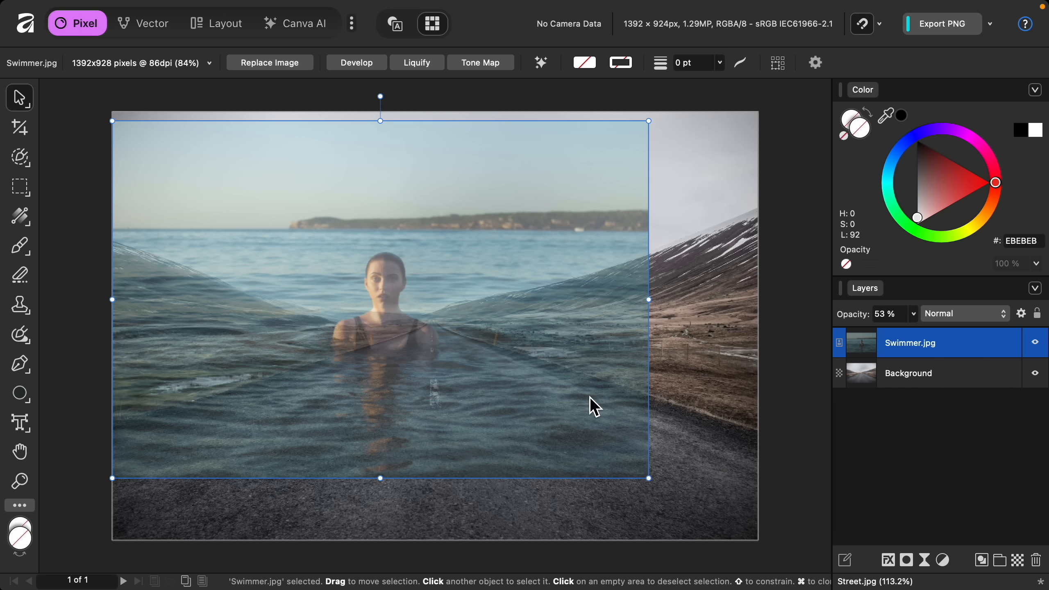
pyautogui.scroll(-2, 590, 397)
pyautogui.moveTo(532, 291); pyautogui.dragTo(580, 365)
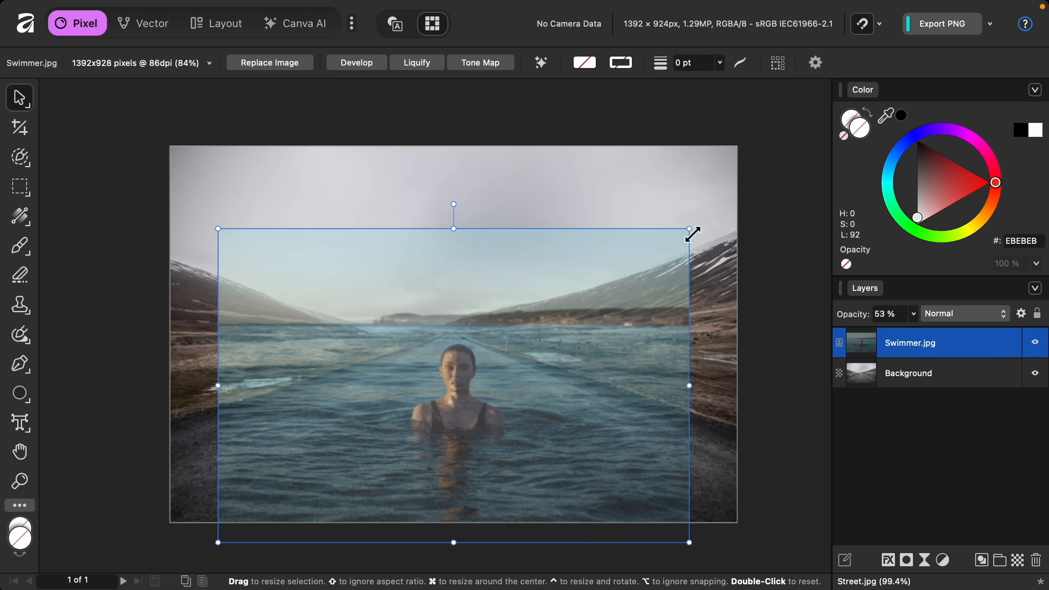
# Step: Enlarge the swimmer image to about 104% so it spans the road photo's width, and restore its opacity to 100%
pyautogui.moveTo(690, 232); pyautogui.dragTo(743, 216)
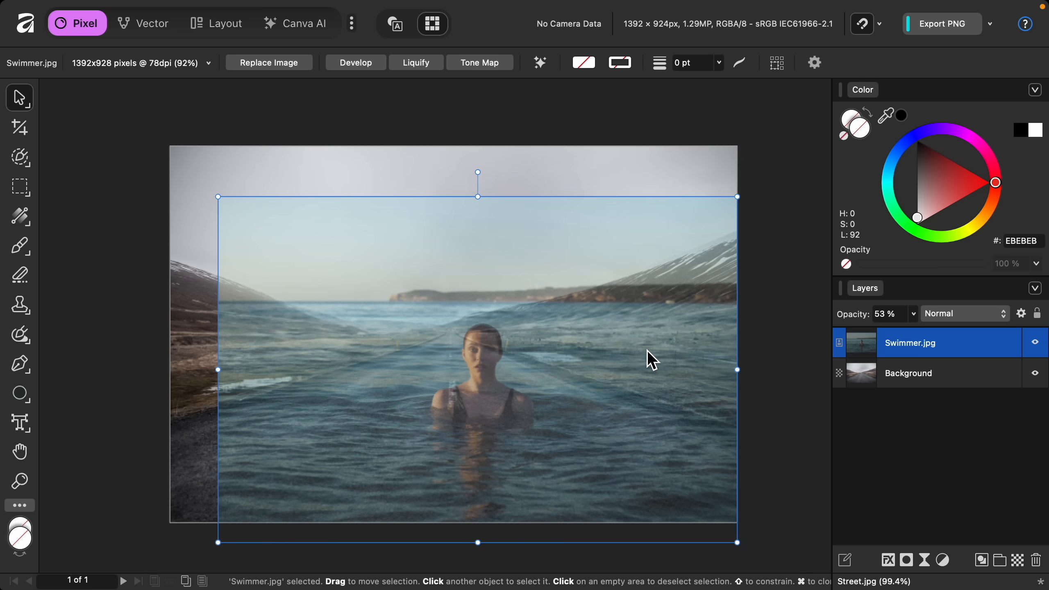
pyautogui.scroll(-5, 648, 356)
pyautogui.hscroll(-4, 648, 356)
pyautogui.moveTo(284, 457); pyautogui.dragTo(209, 507)
pyautogui.scroll(3, 508, 380)
pyautogui.hscroll(4, 508, 379)
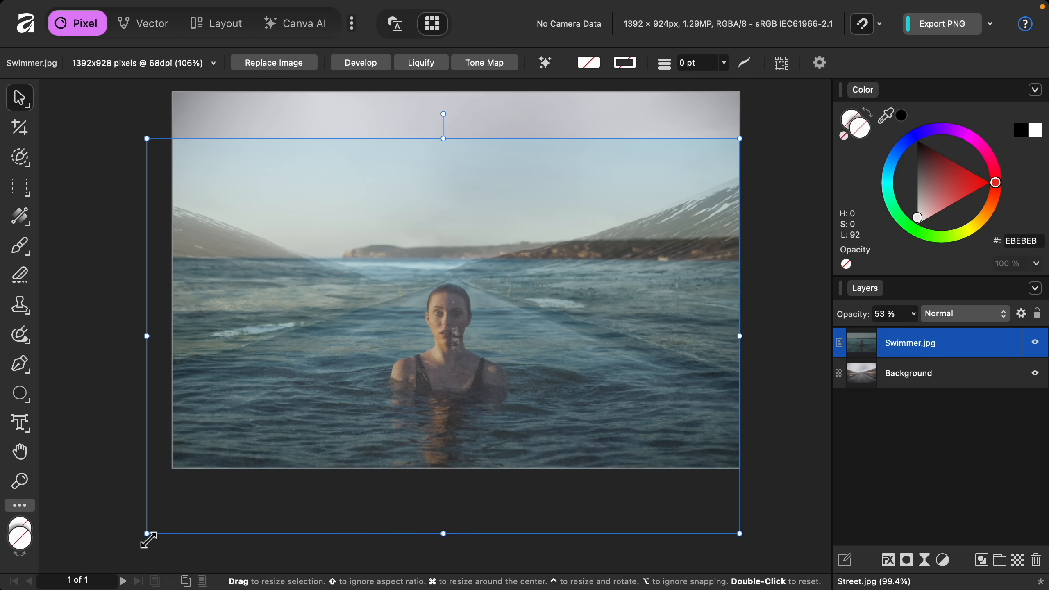
pyautogui.moveTo(147, 534); pyautogui.dragTo(154, 531)
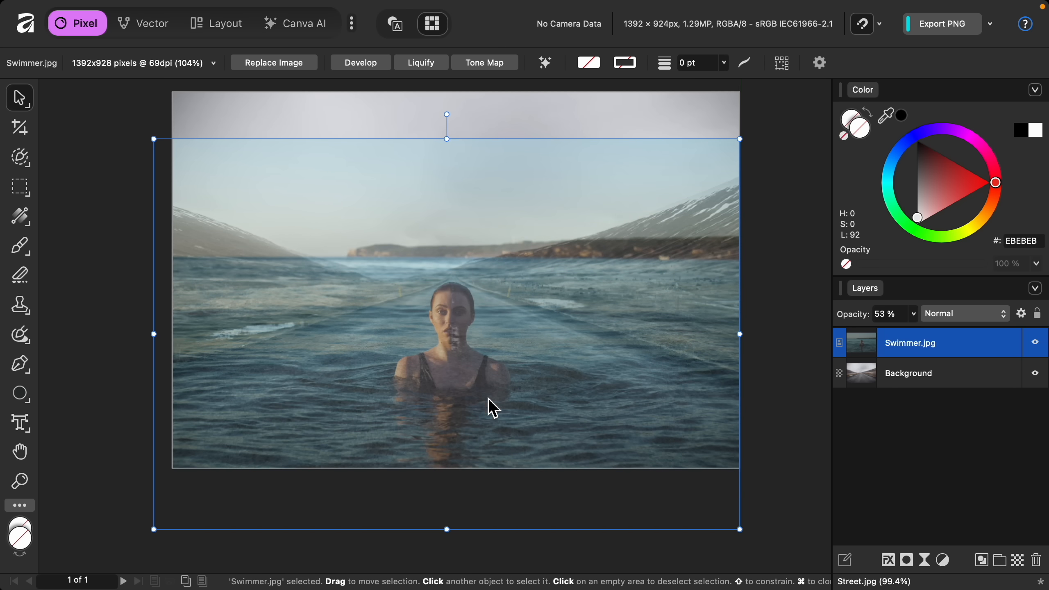
pyautogui.scroll(3, 488, 397)
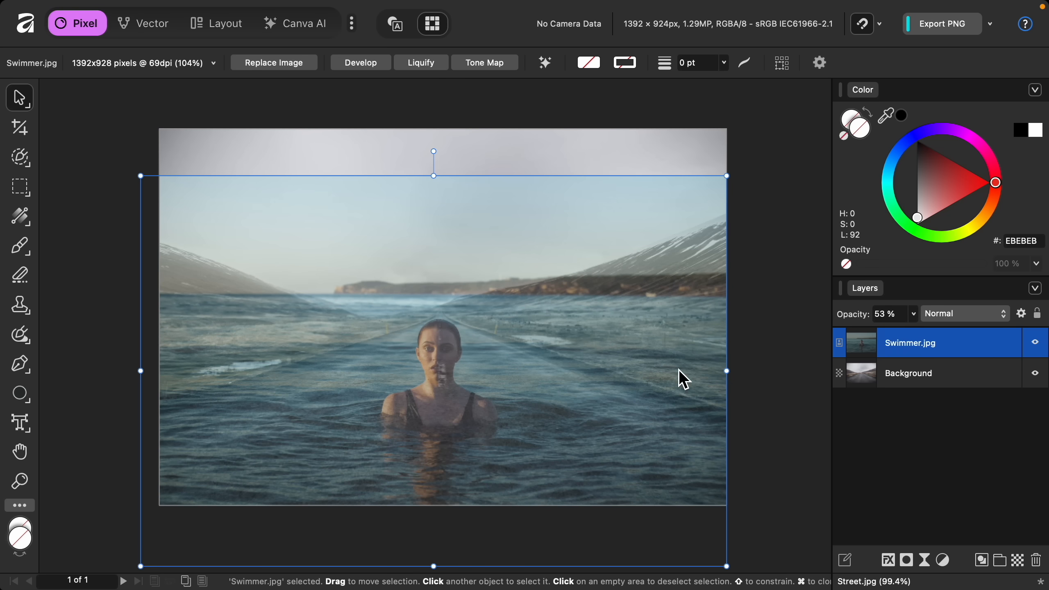
pyautogui.moveTo(845, 315); pyautogui.dragTo(912, 323)
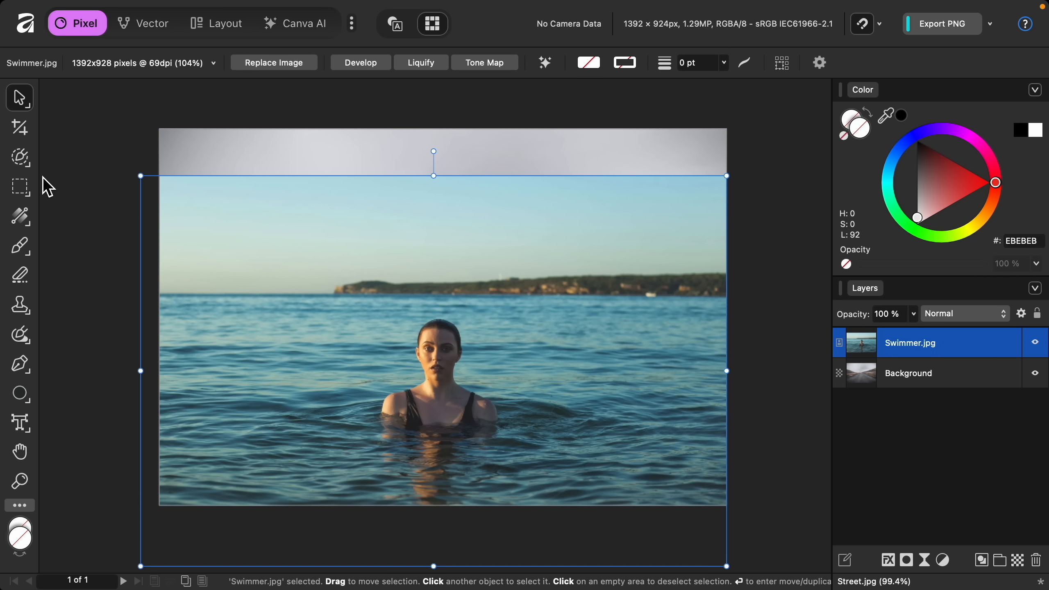
# Step: Select the woman's head, shoulders and upper body in the swimmer image with the Selection Brush Tool
pyautogui.click(32, 169)
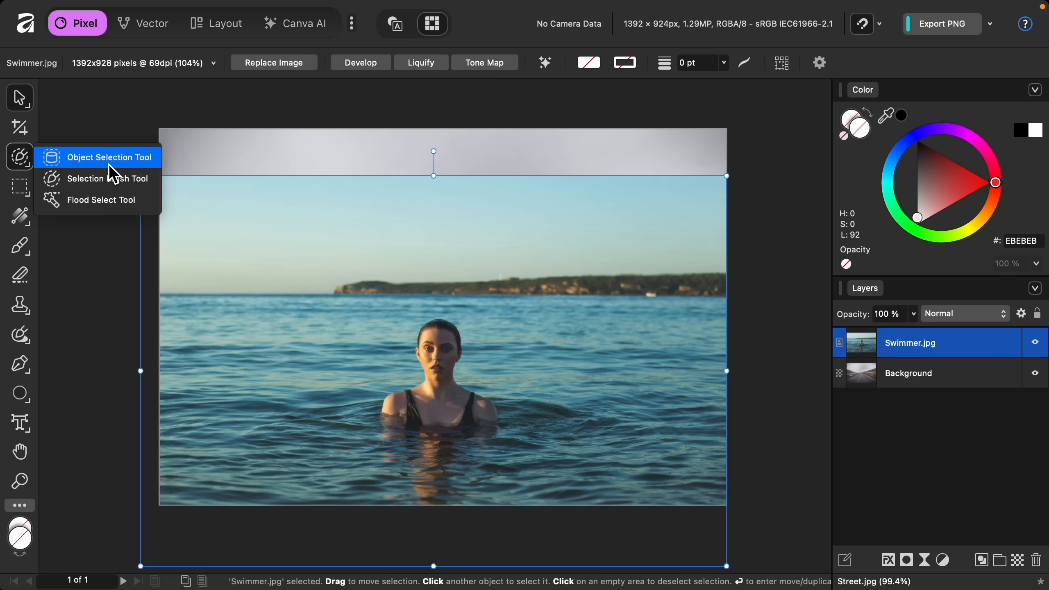
pyautogui.click(130, 183)
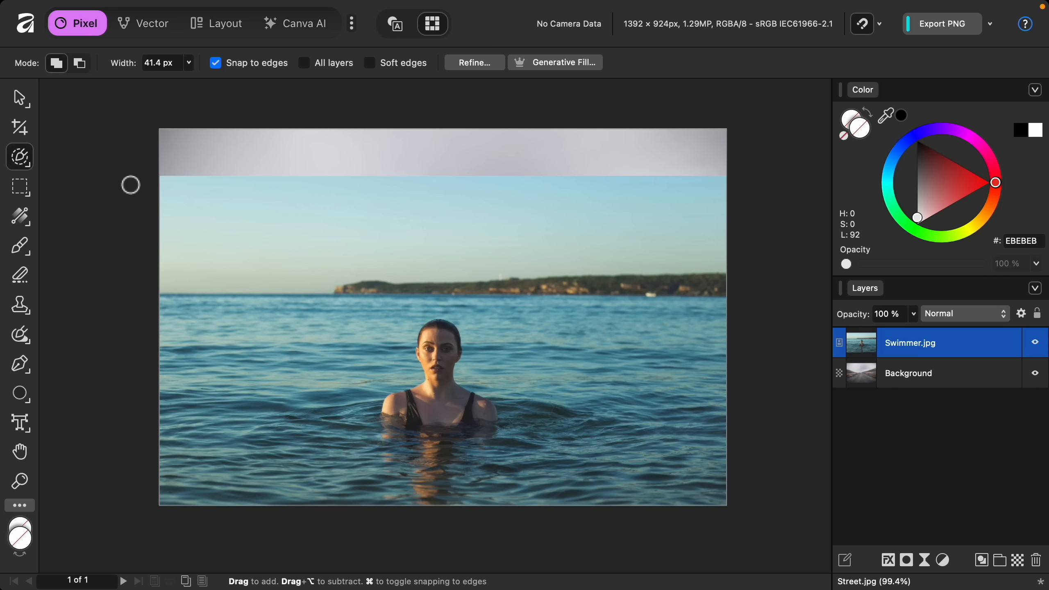
pyautogui.scroll(2, 433, 379)
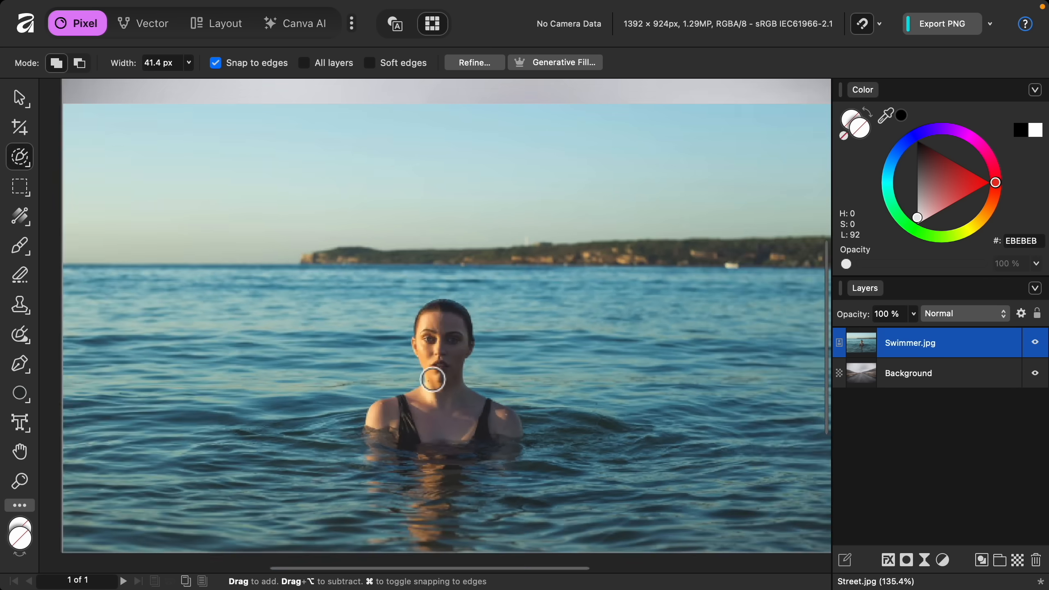
pyautogui.scroll(2, 432, 379)
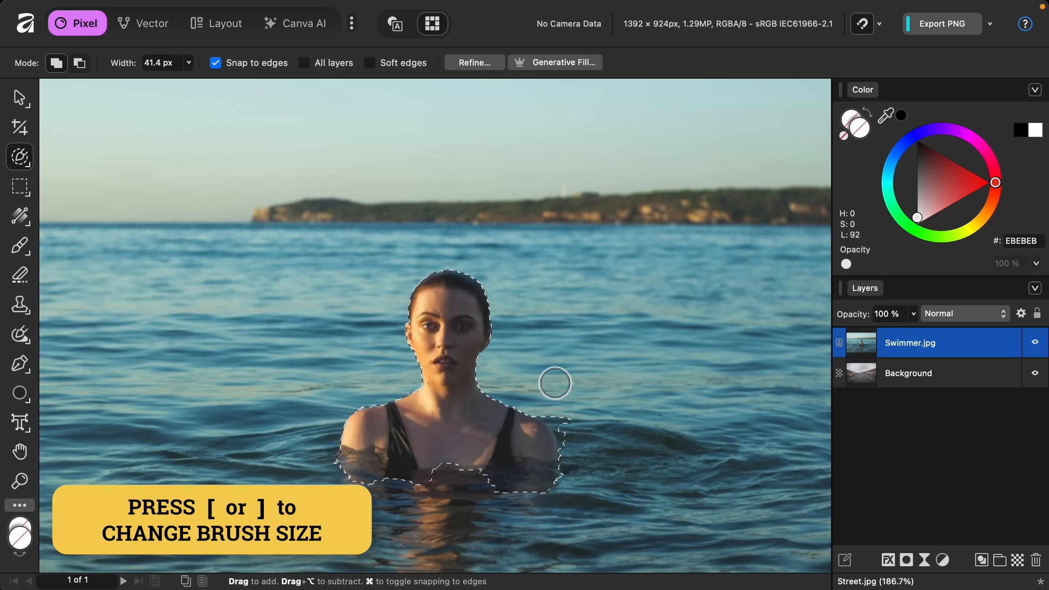
# Step: Adjust the selection brush width, ending at 47.8 px, and trim the excess selection beside the woman's shoulder
pyautogui.press('[')
pyautogui.press('[')
pyautogui.press(']')
pyautogui.press(']')
pyautogui.press(']')
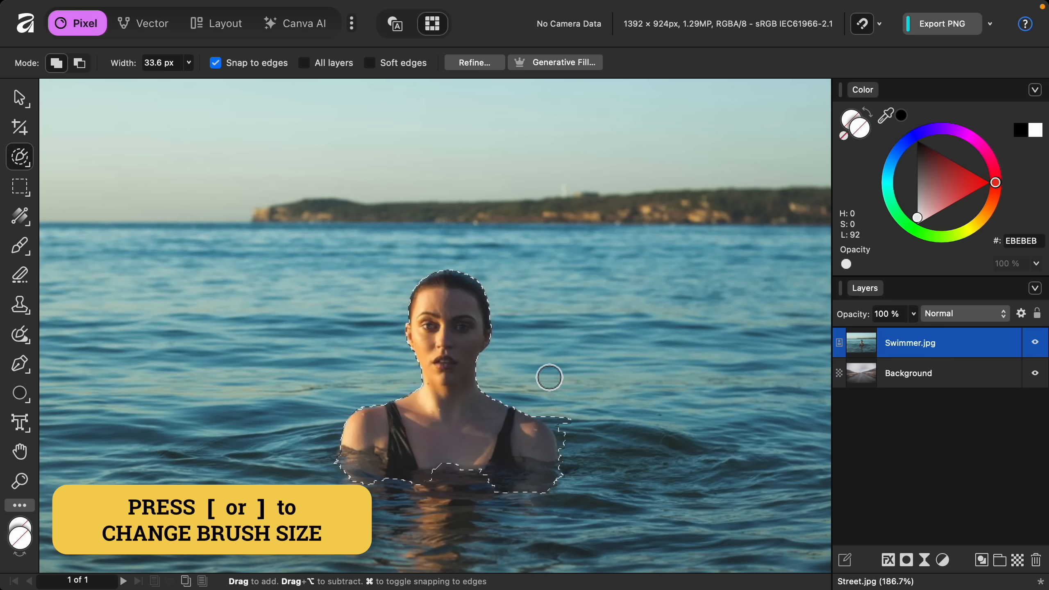
pyautogui.press(']')
pyautogui.press('[')
pyautogui.press('[')
pyautogui.press('[')
pyautogui.press(']')
pyautogui.press(']')
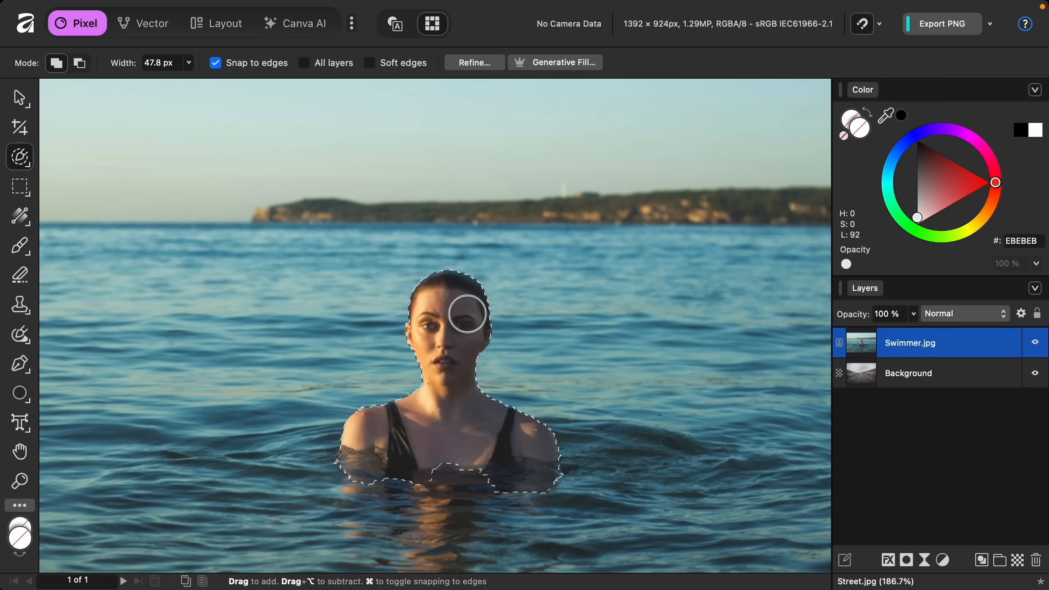
# Step: Refine the woman's selection with matte edges, turn it into a mask on the Swimmer.jpg layer, and deselect
pyautogui.click(484, 68)
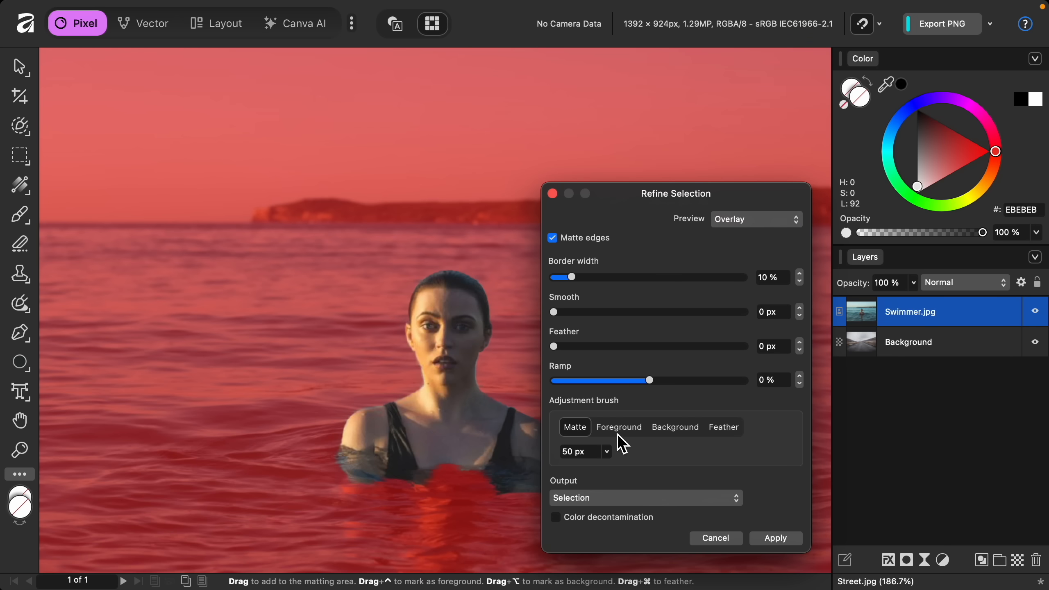
pyautogui.click(777, 538)
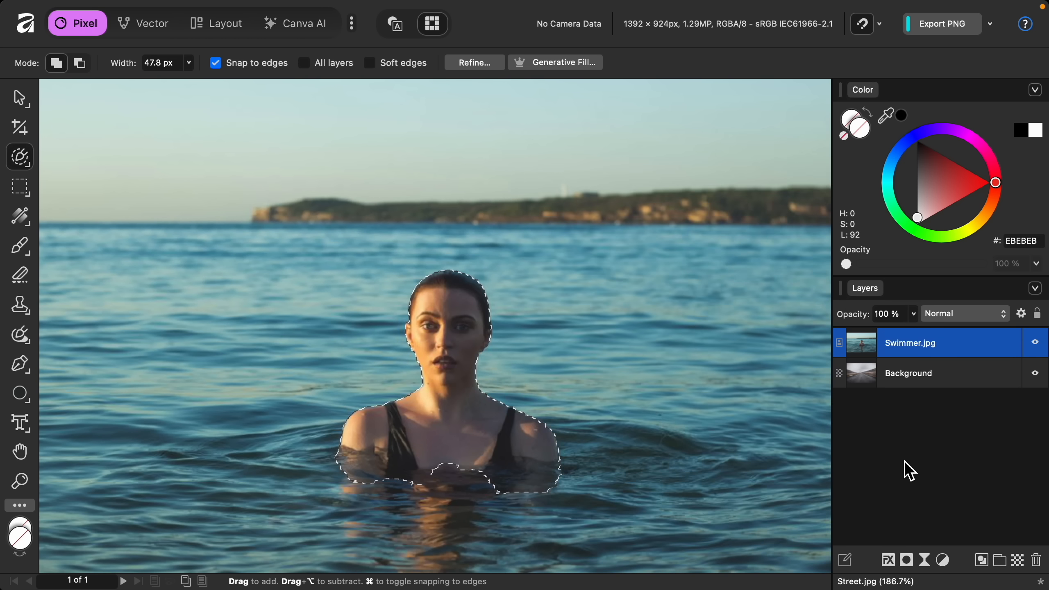
pyautogui.click(907, 560)
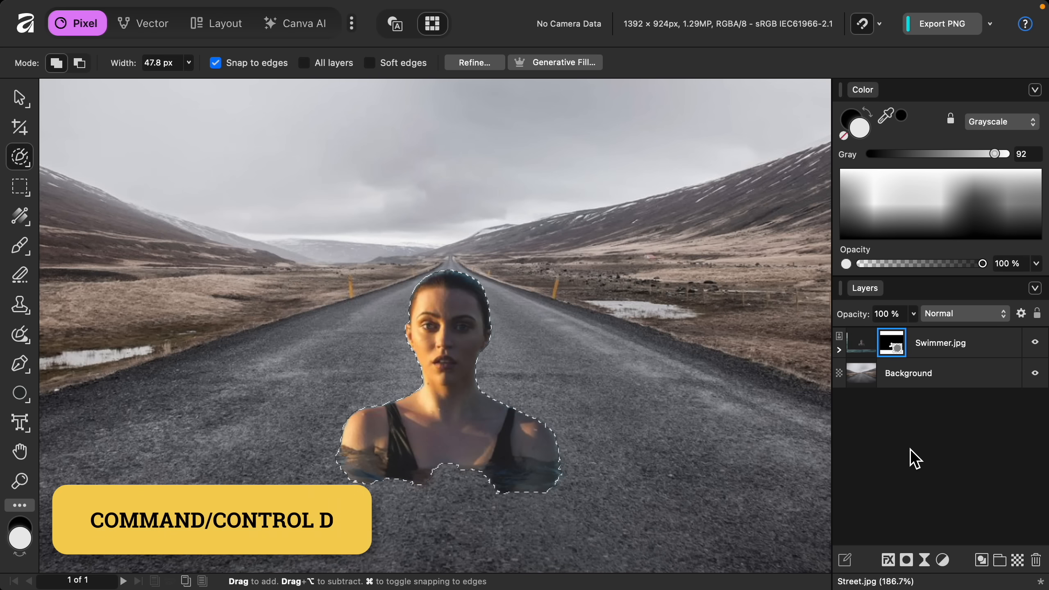
pyautogui.press('super+d')
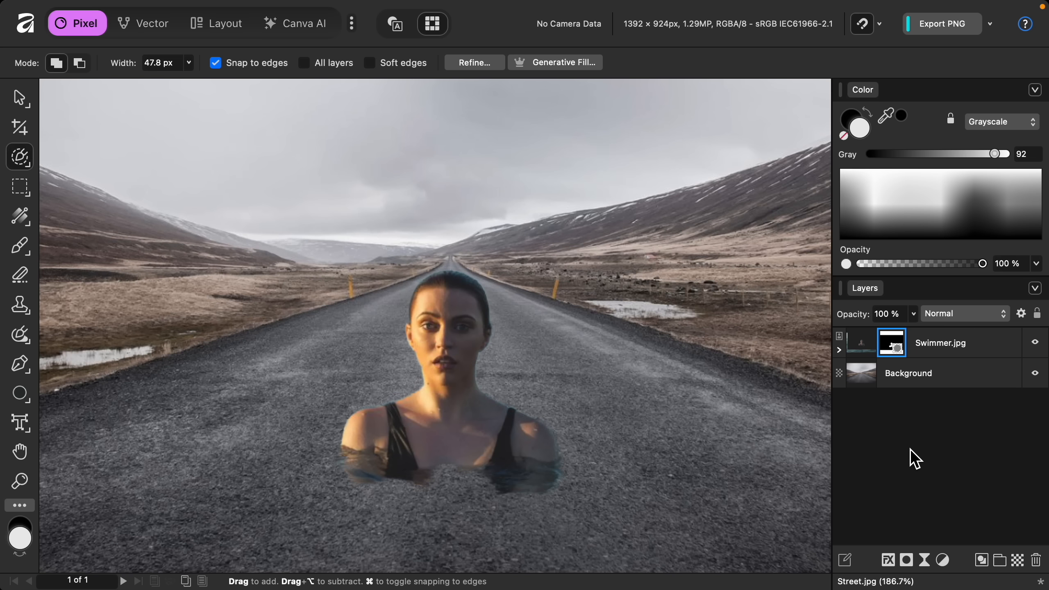
# Step: Target the swimmer layer's mask and prepare the paint brush with 100% flow and pure white (Gray 100)
pyautogui.click(840, 350)
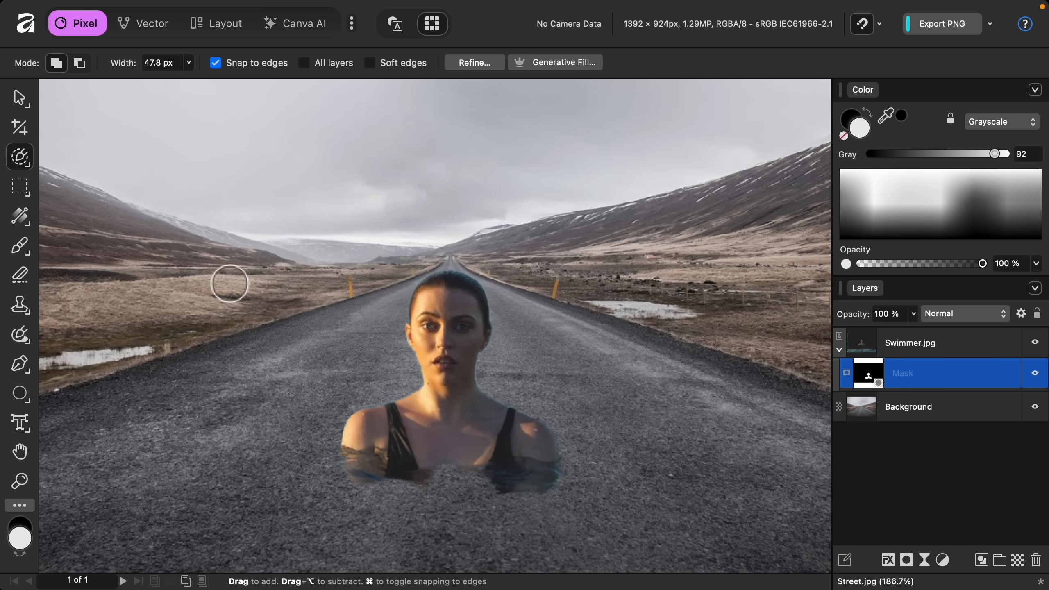
pyautogui.click(25, 248)
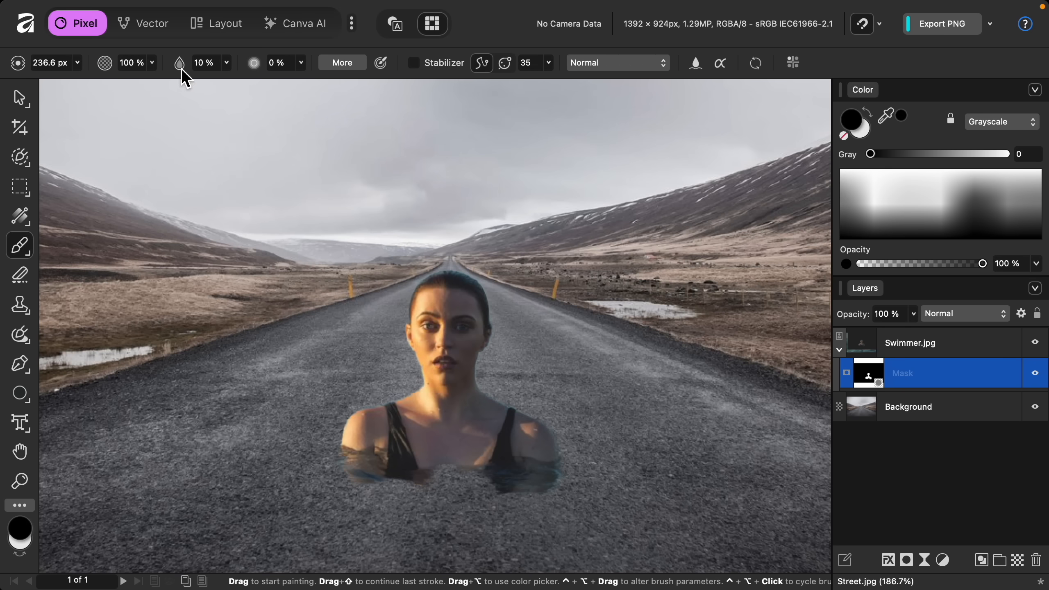
pyautogui.moveTo(181, 68); pyautogui.dragTo(259, 70)
pyautogui.click(862, 135)
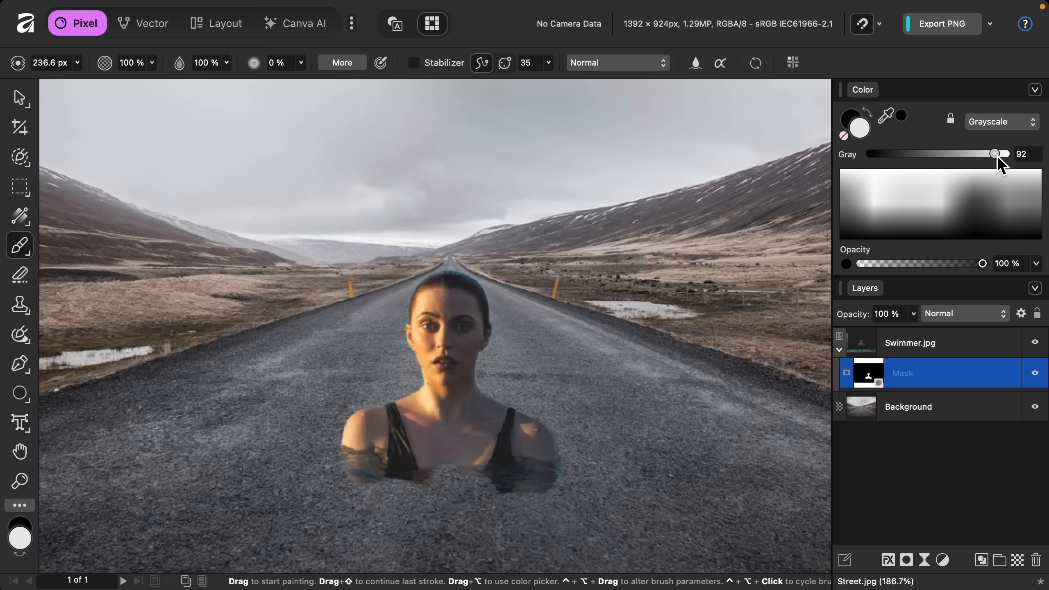
pyautogui.moveTo(998, 157); pyautogui.dragTo(1037, 161)
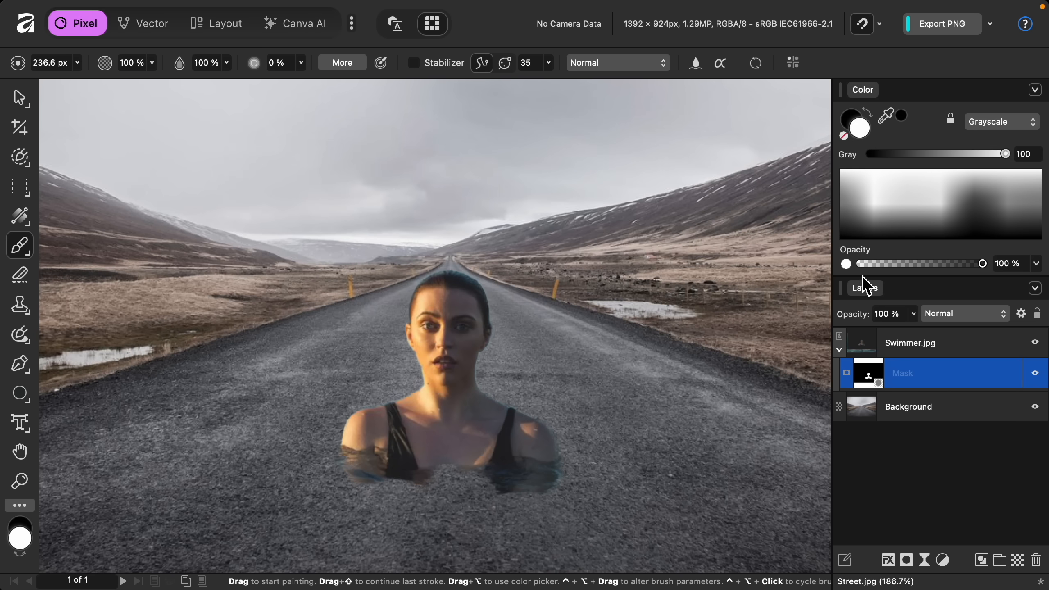
# Step: Paint white on the mask around the woman to reveal an oval pool of water across the road
pyautogui.scroll(-5, 642, 391)
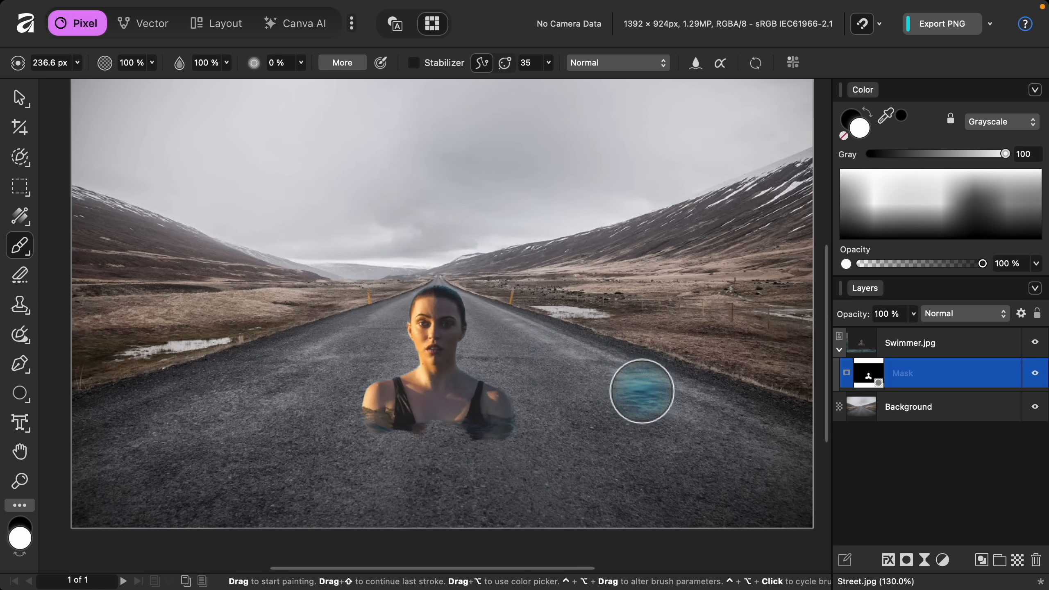
pyautogui.moveTo(424, 440)
pyautogui.mouseDown()
pyautogui.moveTo(417, 431)
pyautogui.moveTo(269, 462)
pyautogui.moveTo(541, 445)
pyautogui.moveTo(599, 455)
pyautogui.moveTo(489, 438)
pyautogui.moveTo(653, 459)
pyautogui.moveTo(471, 479)
pyautogui.moveTo(289, 474)
pyautogui.moveTo(339, 439)
pyautogui.moveTo(510, 438)
pyautogui.moveTo(600, 460)
pyautogui.mouseUp()
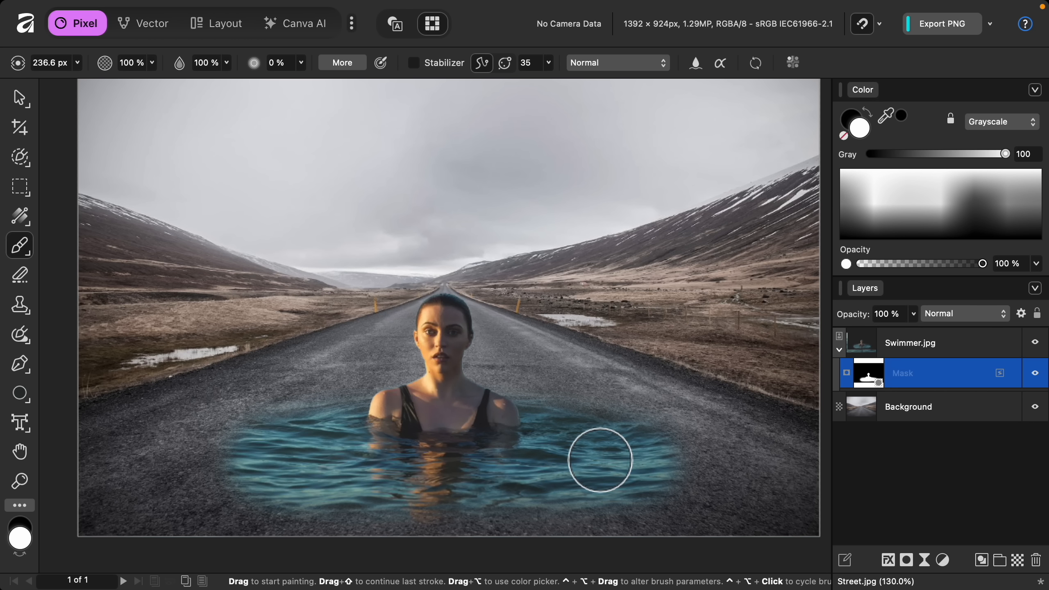
pyautogui.moveTo(600, 460)
pyautogui.mouseDown()
pyautogui.moveTo(673, 444)
pyautogui.moveTo(687, 473)
pyautogui.moveTo(670, 493)
pyautogui.moveTo(667, 448)
pyautogui.moveTo(613, 491)
pyautogui.mouseUp()
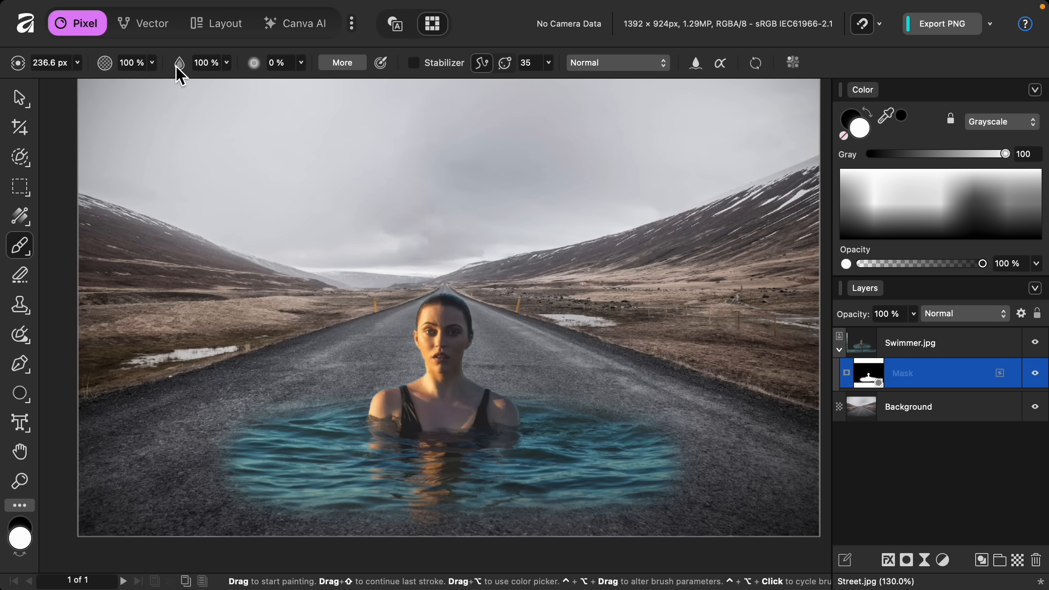
# Step: Set the brush flow to 10% and paint around the pool's outer edges to blend the water softly into the road
pyautogui.moveTo(184, 68); pyautogui.dragTo(110, 74)
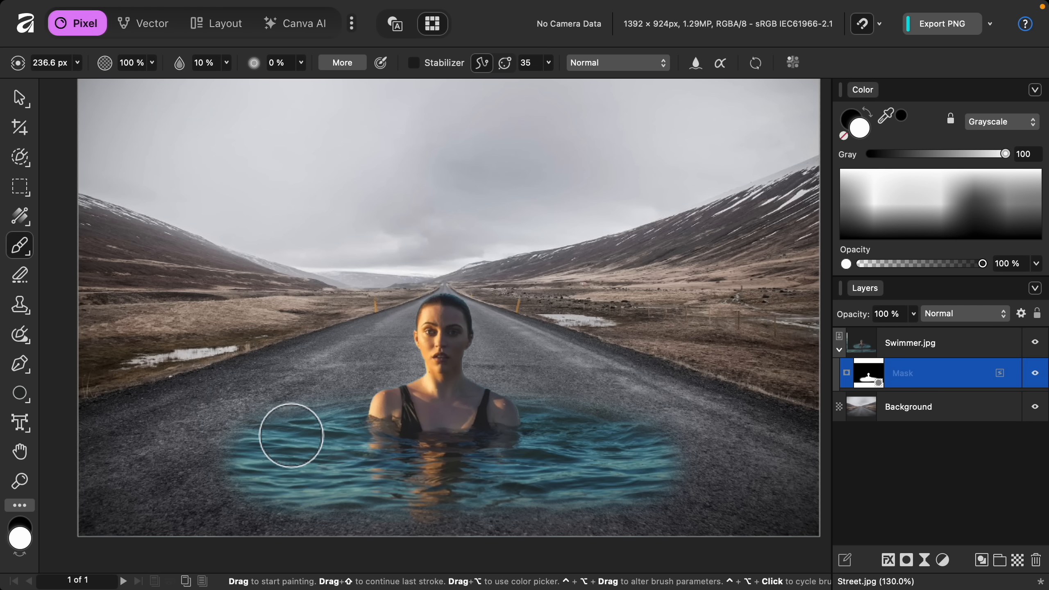
pyautogui.moveTo(277, 429)
pyautogui.mouseDown()
pyautogui.moveTo(217, 452)
pyautogui.moveTo(207, 490)
pyautogui.moveTo(283, 495)
pyautogui.moveTo(205, 489)
pyautogui.moveTo(220, 468)
pyautogui.mouseUp()
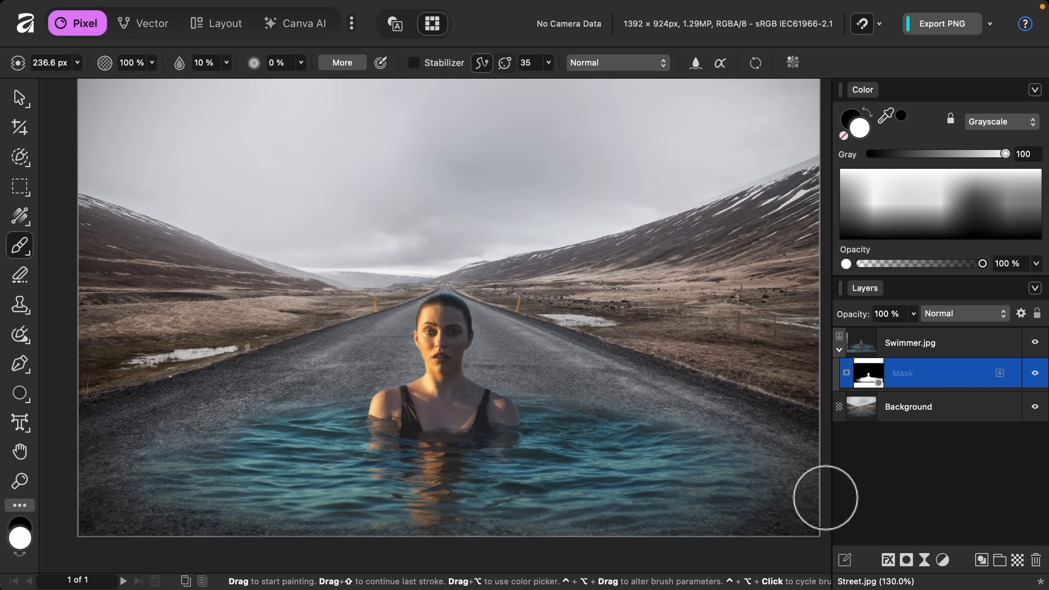
# Step: Add an HSL adjustment and nest it inside the Swimmer.jpg layer so it affects only that image
pyautogui.click(943, 561)
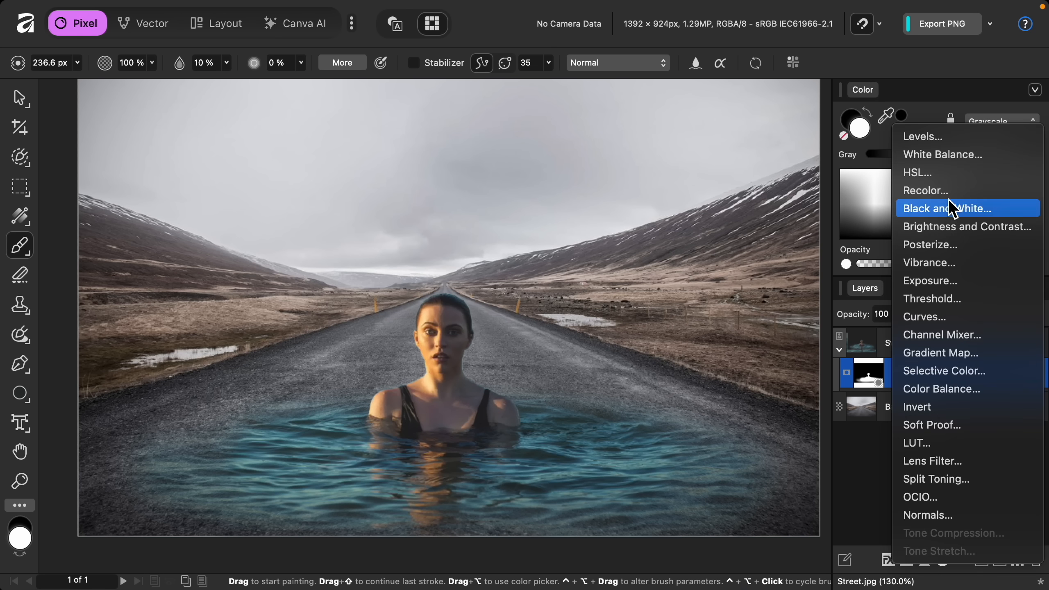
pyautogui.click(972, 176)
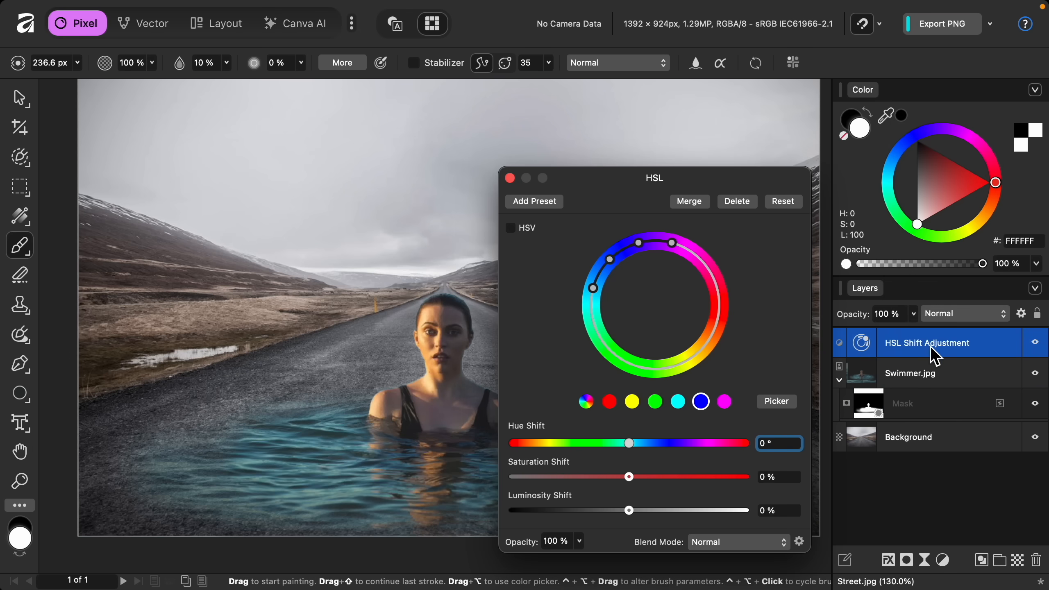
pyautogui.moveTo(935, 355); pyautogui.dragTo(932, 383)
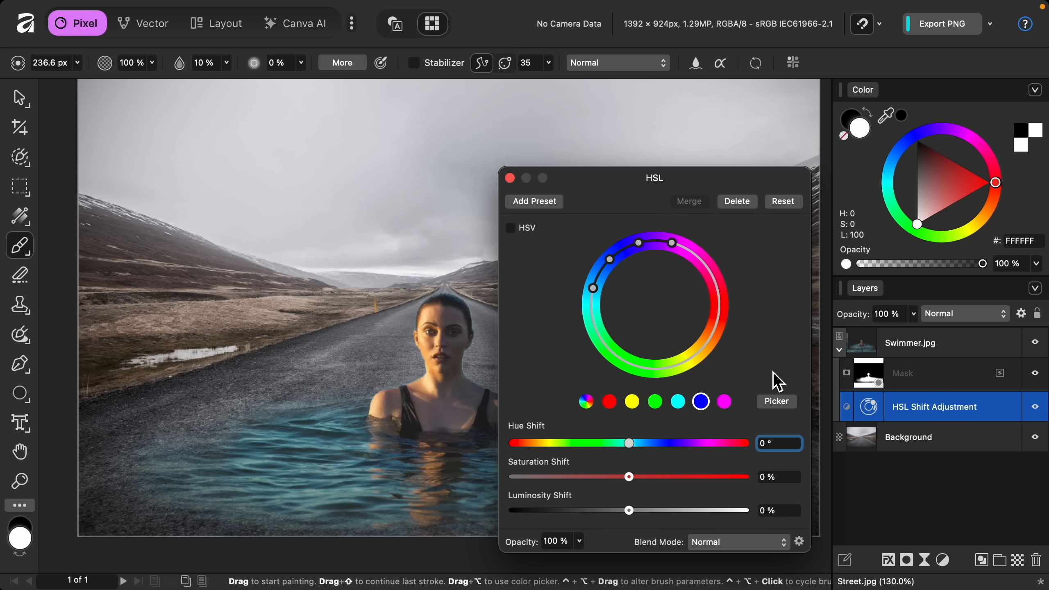
# Step: Set the HSL adjustment's saturation shift to -100% for both the cyan and blue ranges, and compare the water with it off and on
pyautogui.click(678, 401)
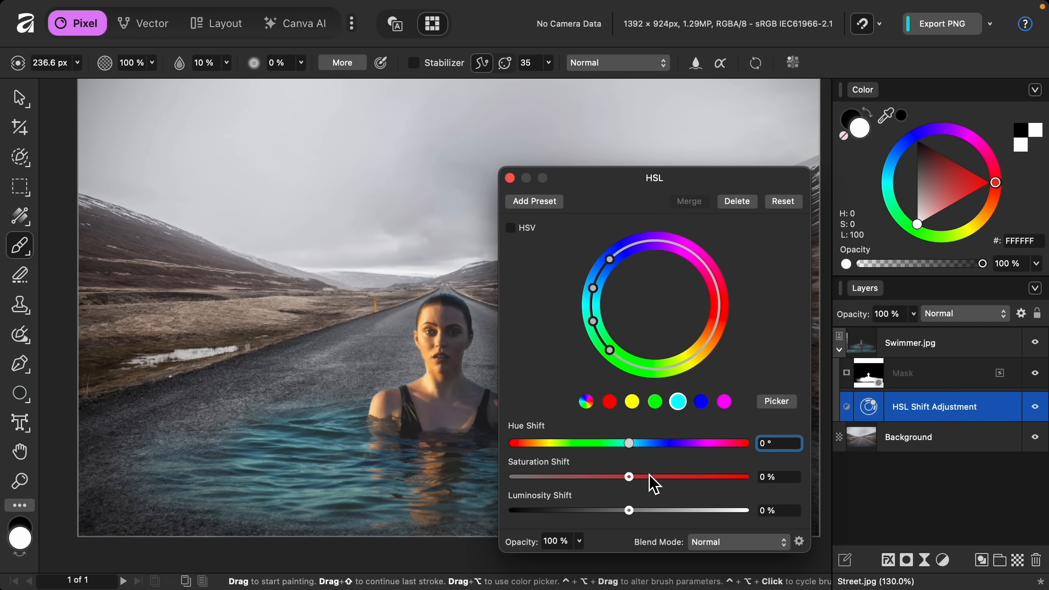
pyautogui.moveTo(629, 478); pyautogui.dragTo(507, 490)
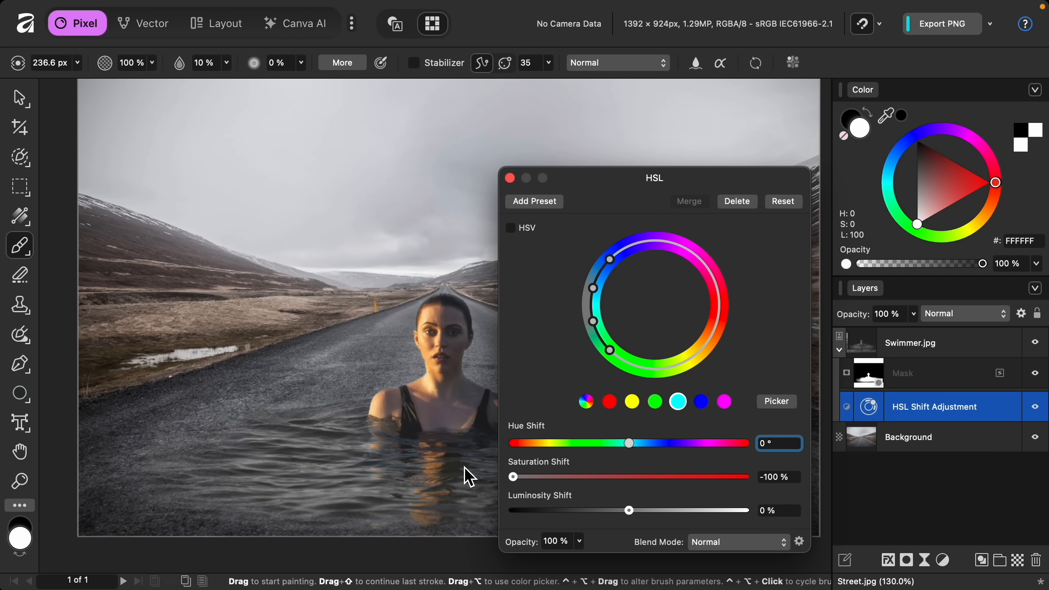
pyautogui.click(705, 407)
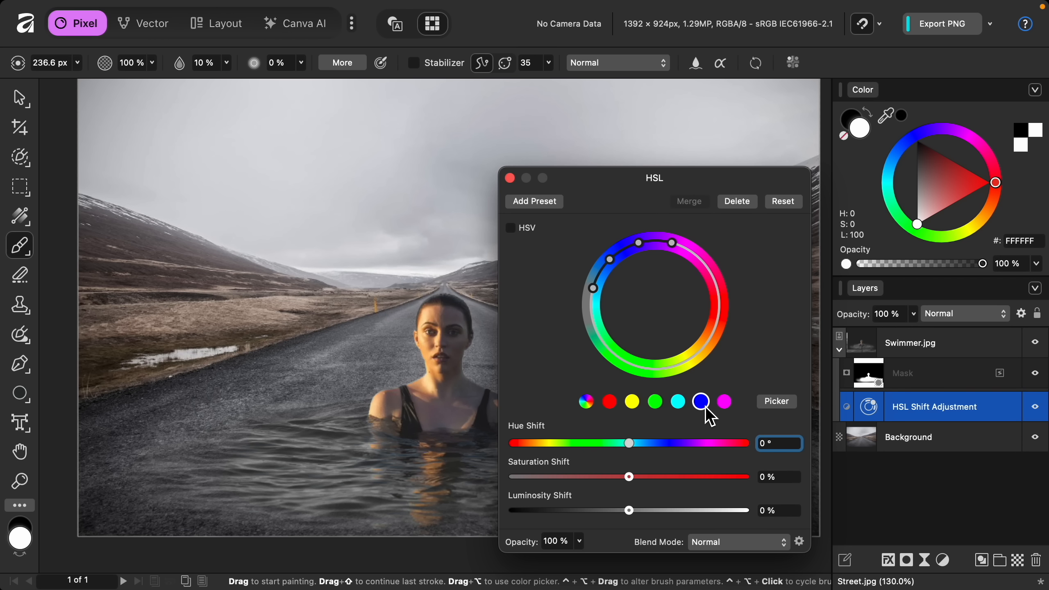
pyautogui.moveTo(630, 482); pyautogui.dragTo(502, 494)
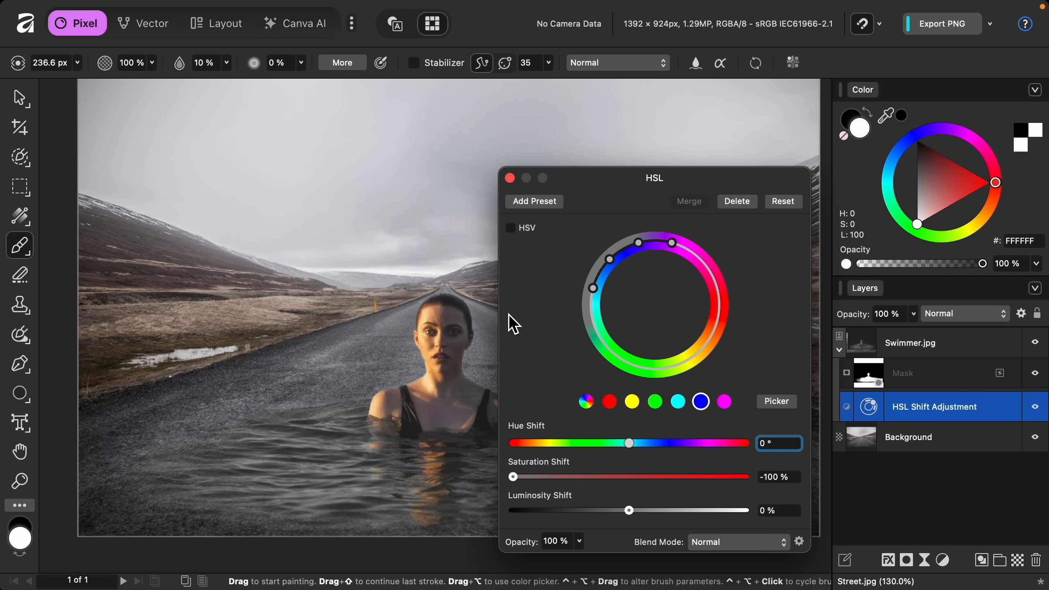
pyautogui.click(509, 178)
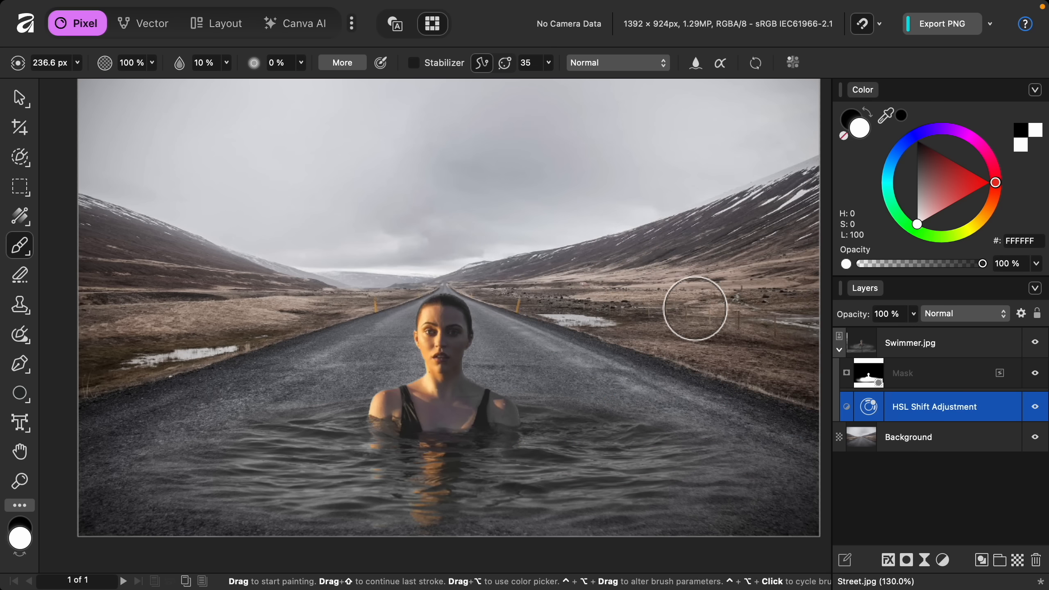
pyautogui.click(1036, 409)
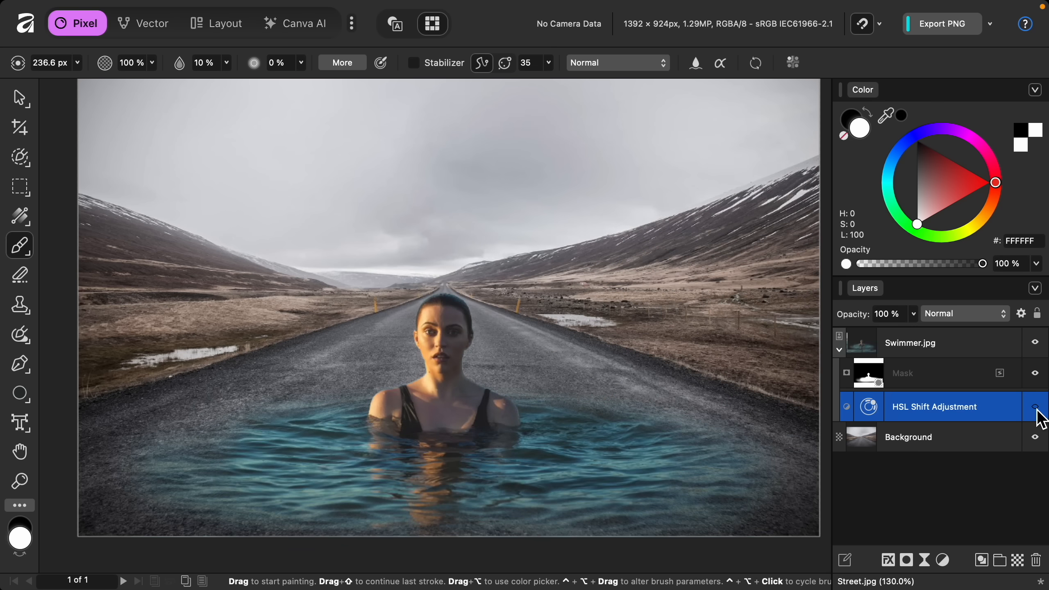
pyautogui.click(1036, 408)
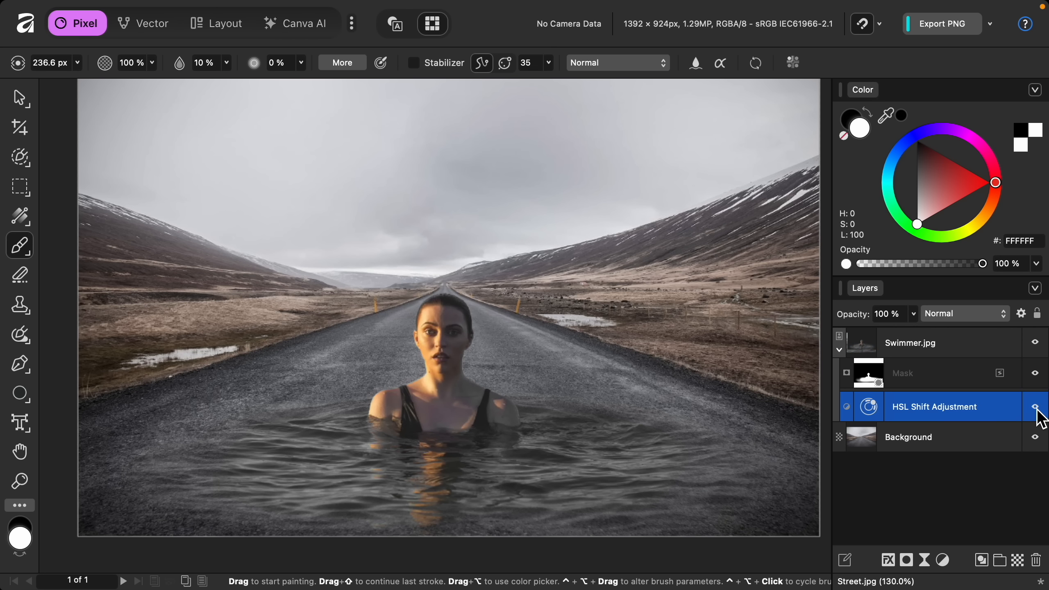
# Step: Add a Curves adjustment and nest it inside the Background layer so it affects only the road photo
pyautogui.scroll(-3, 737, 409)
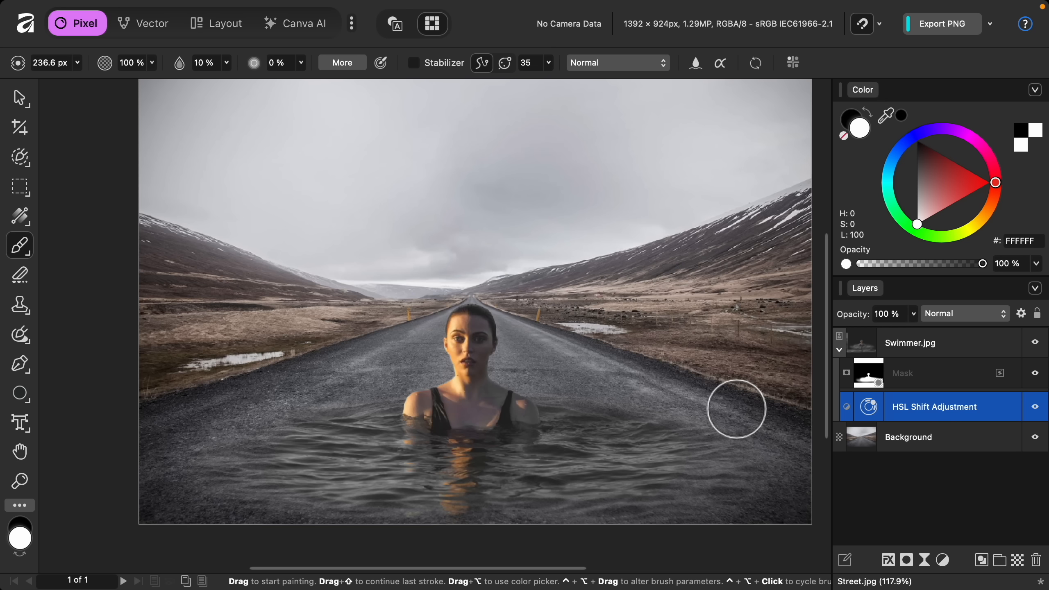
pyautogui.scroll(-1, 737, 409)
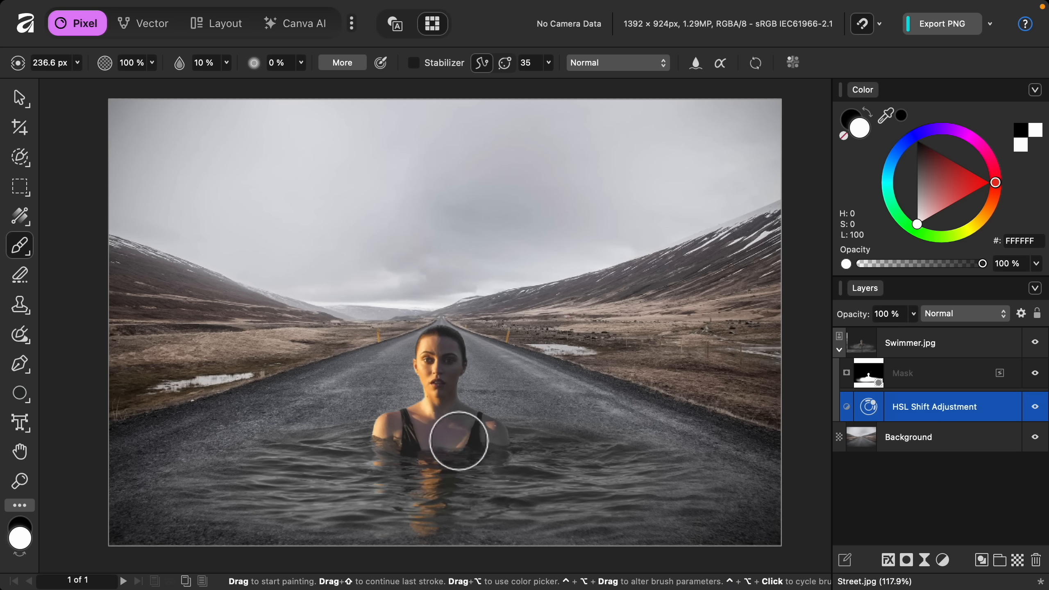
pyautogui.press('h')
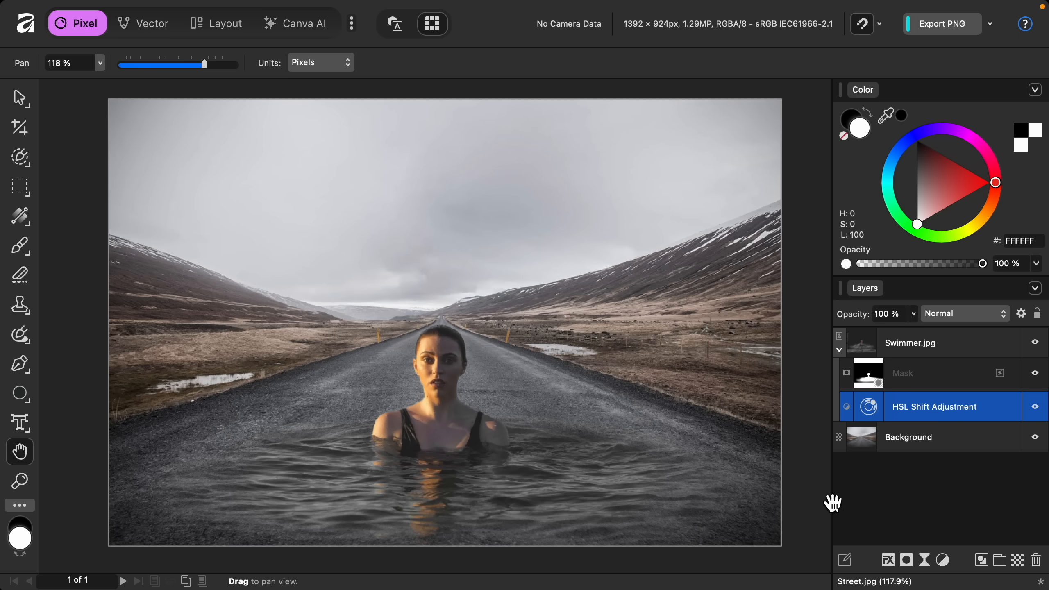
pyautogui.click(943, 561)
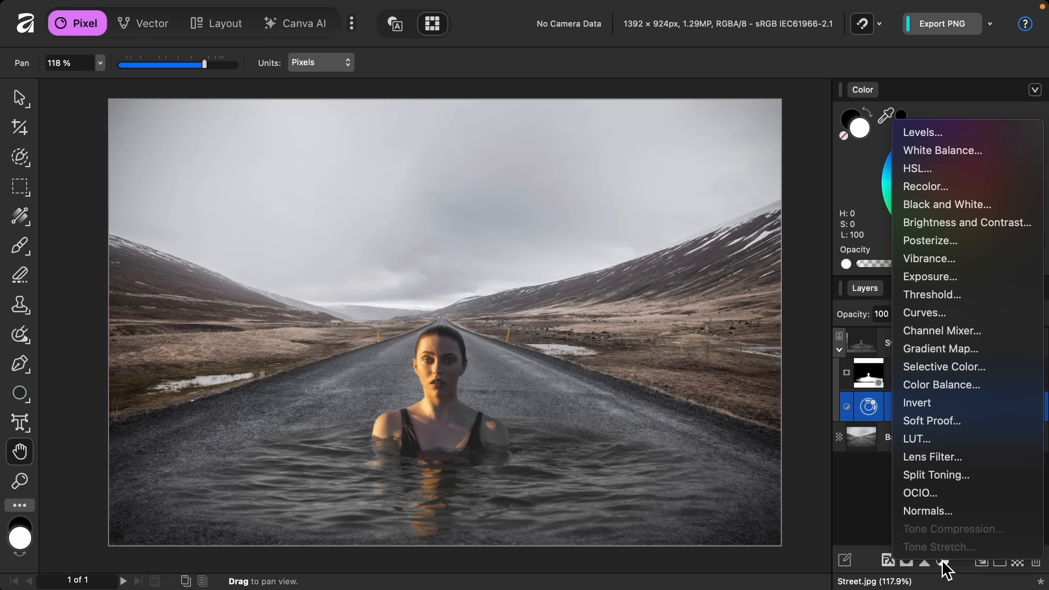
pyautogui.click(943, 318)
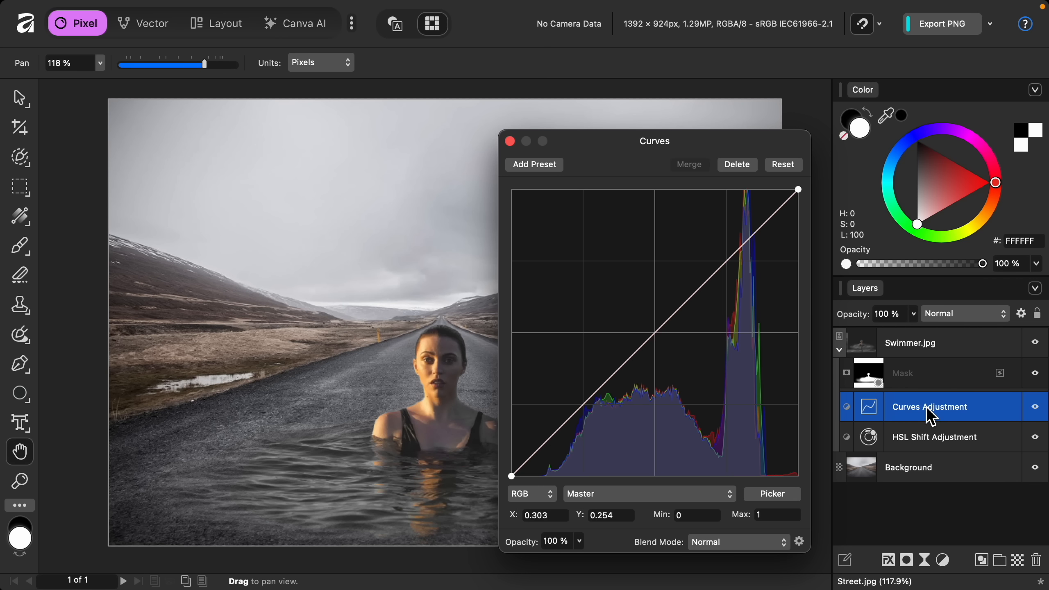
pyautogui.moveTo(928, 409); pyautogui.dragTo(933, 476)
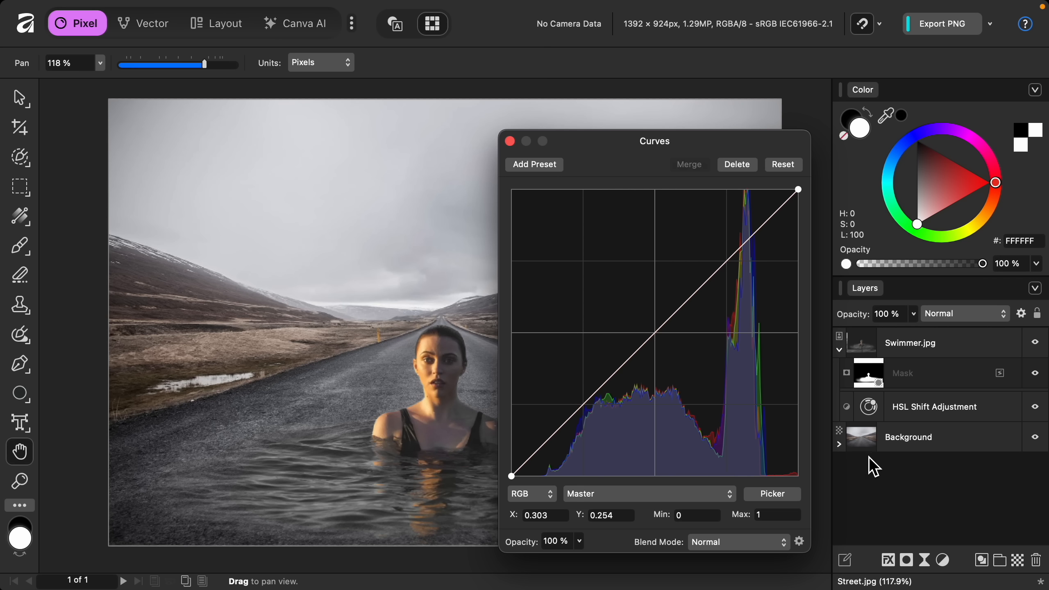
pyautogui.click(841, 445)
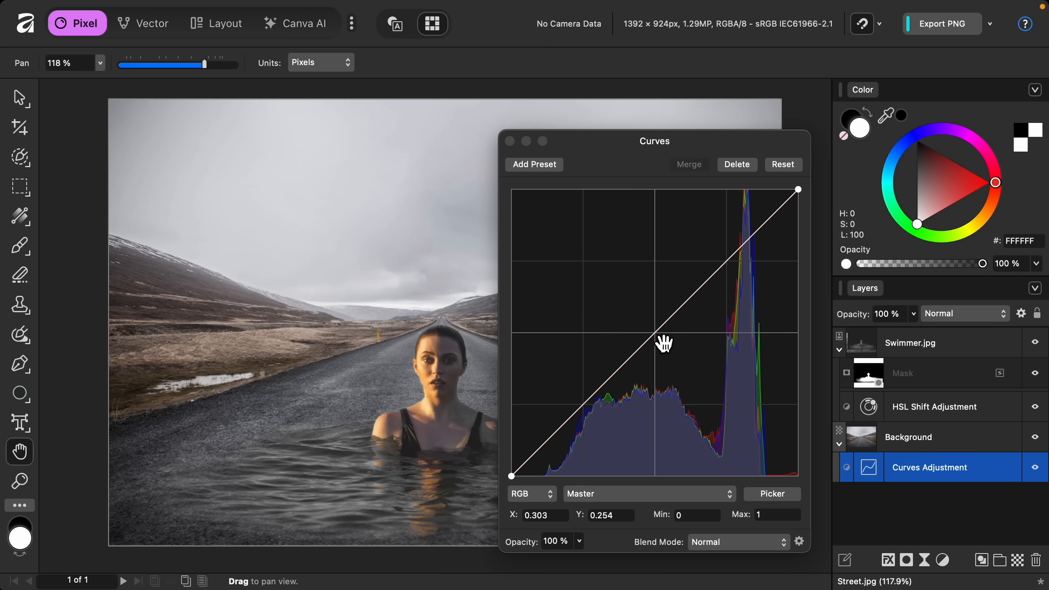
# Step: Darken the background by pulling the middle of the master curve down to about X 0.592, Y 0.422
pyautogui.click(657, 334)
pyautogui.moveTo(657, 334); pyautogui.dragTo(684, 358)
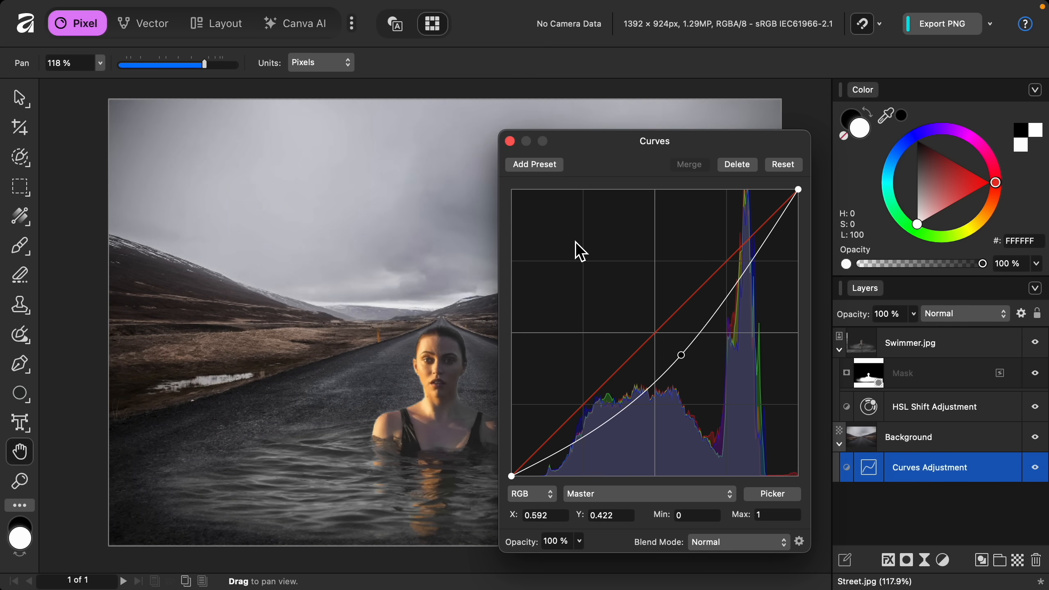
pyautogui.click(510, 141)
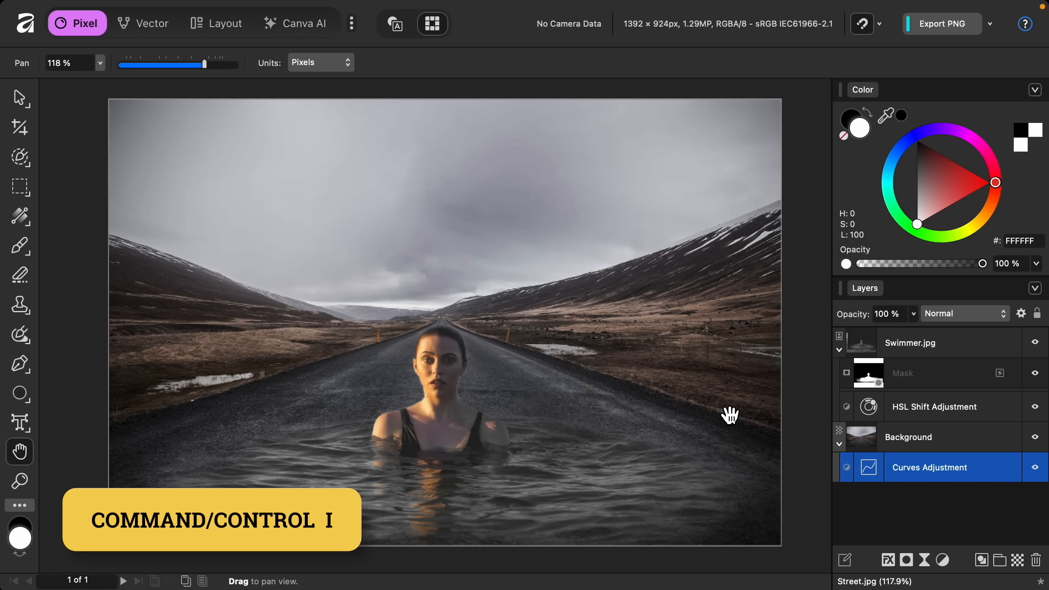
# Step: Invert the Curves adjustment's mask and paint white over the left hillside to darken it, comparing with the adjustment off and on
pyautogui.hotkey('ctrl', 'i')
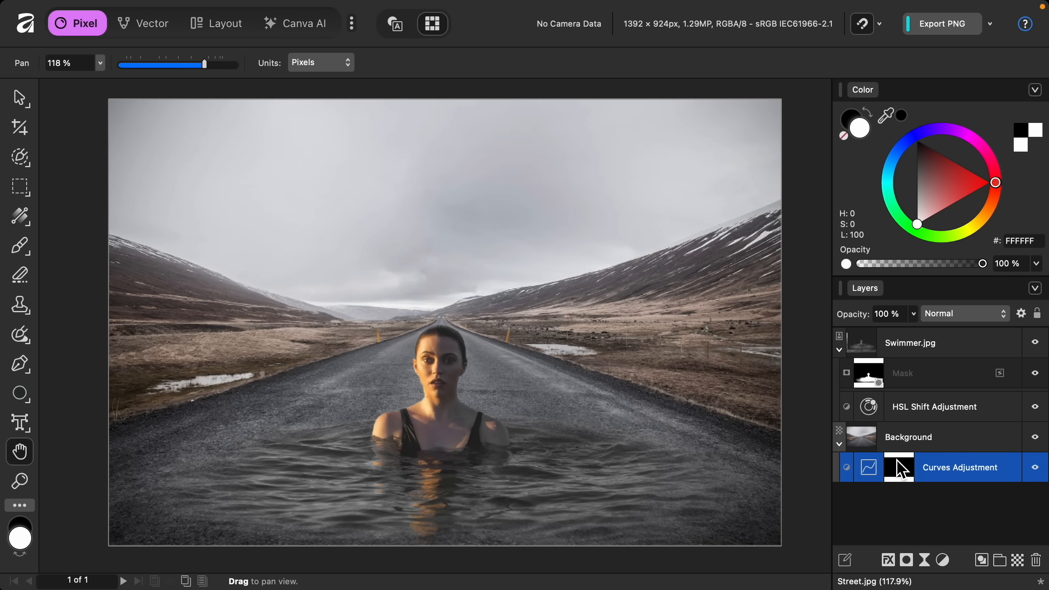
pyautogui.click(20, 246)
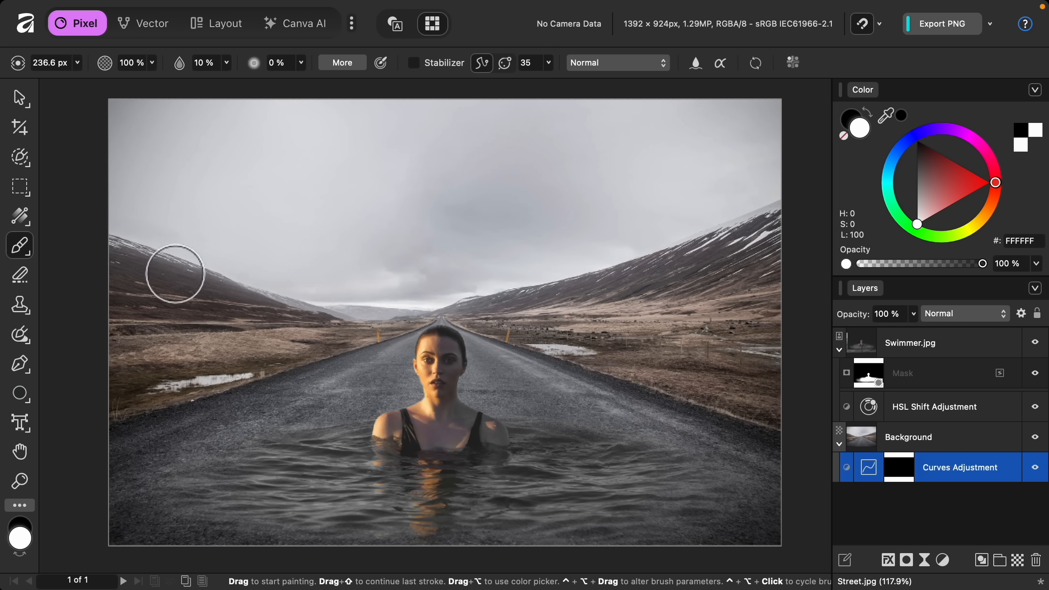
pyautogui.moveTo(175, 274)
pyautogui.mouseDown()
pyautogui.moveTo(141, 272)
pyautogui.moveTo(232, 331)
pyautogui.mouseUp()
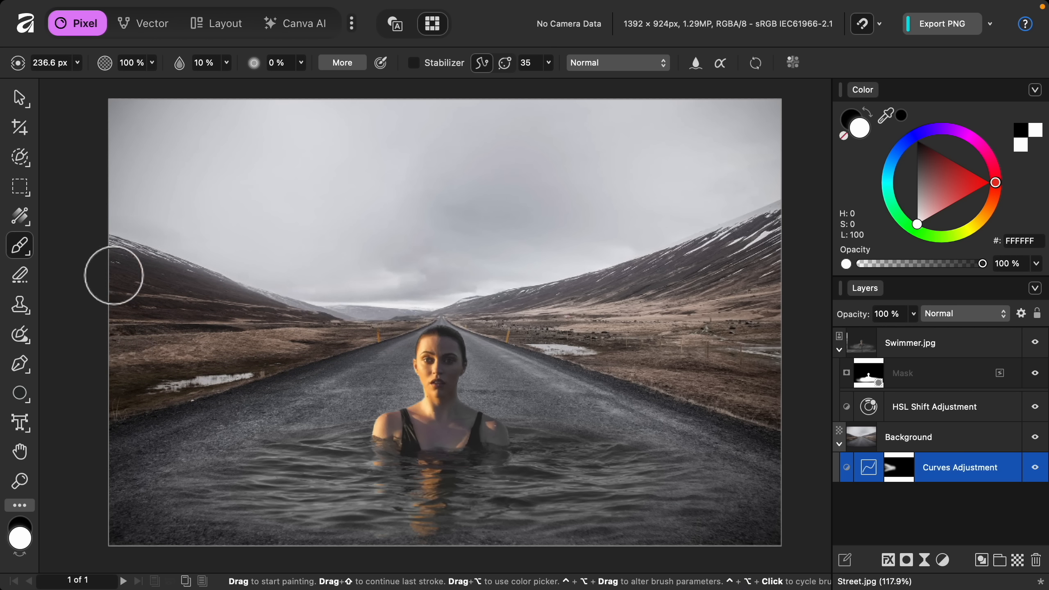
pyautogui.moveTo(114, 276)
pyautogui.mouseDown()
pyautogui.moveTo(361, 337)
pyautogui.moveTo(161, 375)
pyautogui.mouseUp()
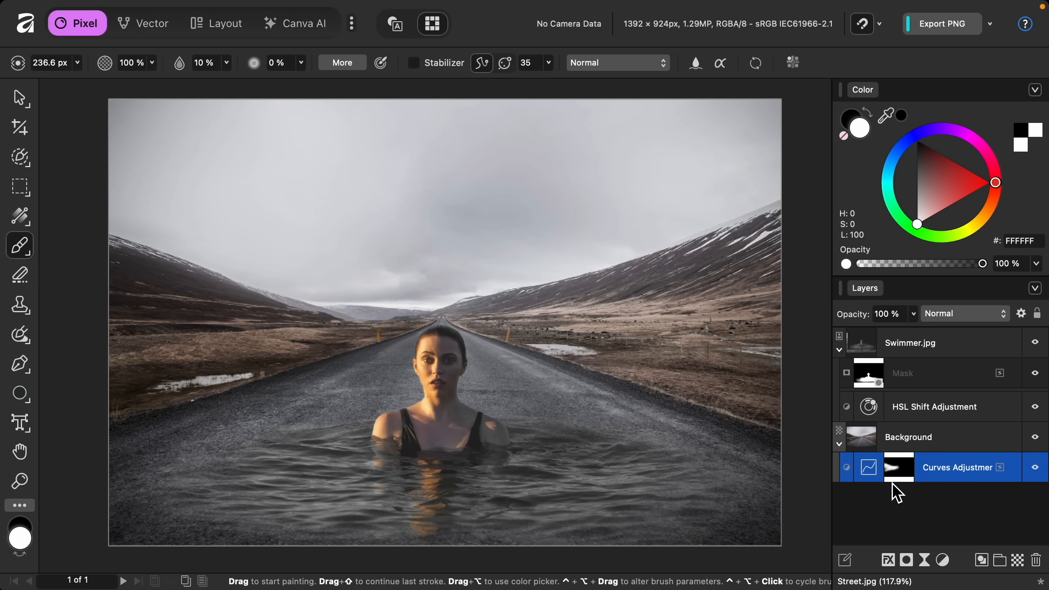
pyautogui.click(1036, 469)
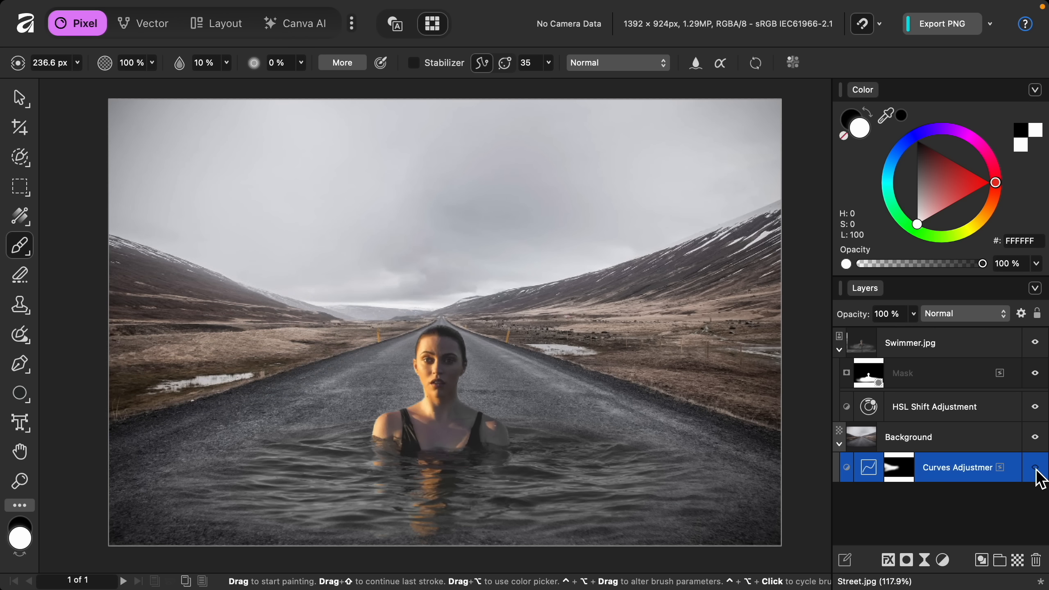
pyautogui.click(1036, 469)
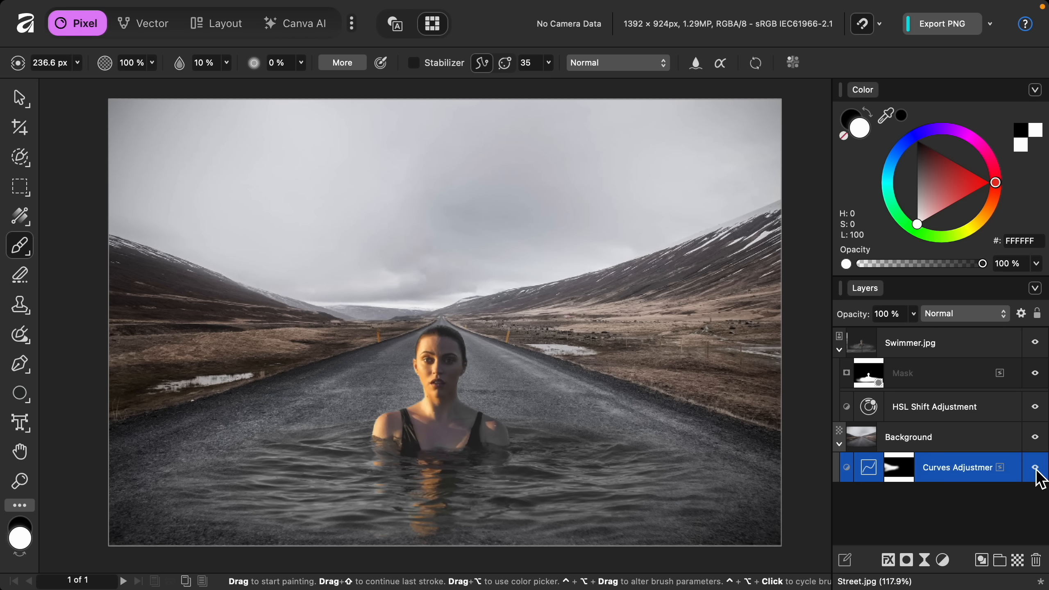
pyautogui.click(1036, 470)
pyautogui.click(1036, 470)
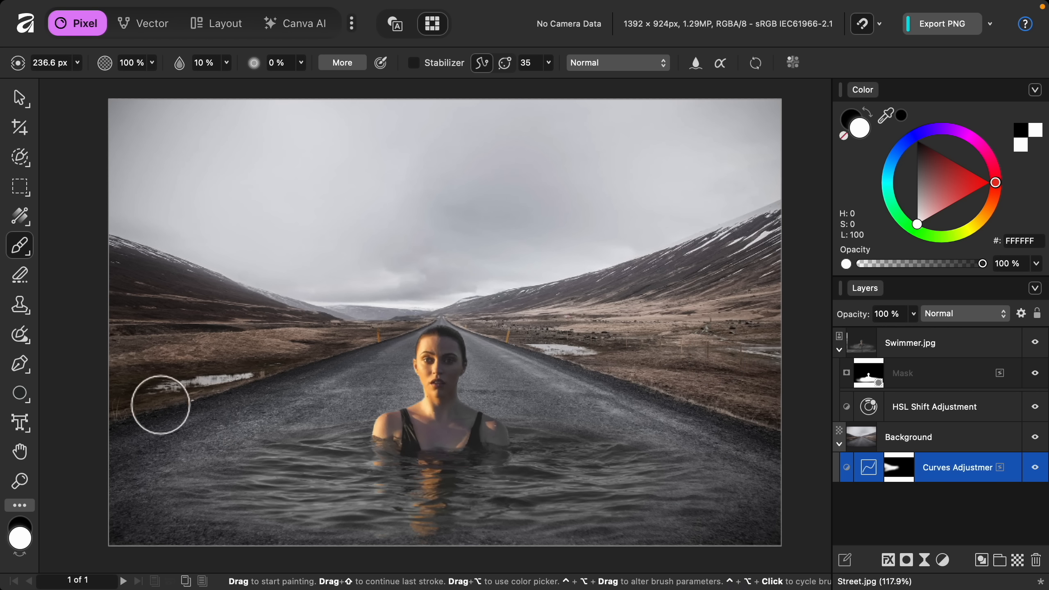
# Step: Draw a white circle with the Ellipse Tool in the sky, overlapping the hillside to the right of the road
pyautogui.click(30, 408)
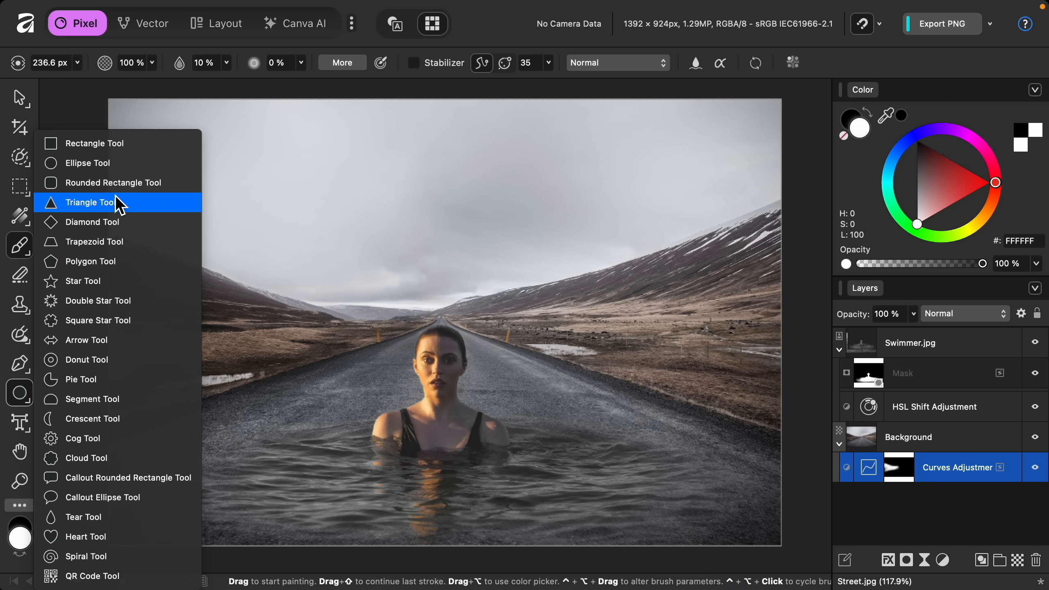
pyautogui.click(143, 163)
pyautogui.moveTo(494, 179); pyautogui.dragTo(649, 332)
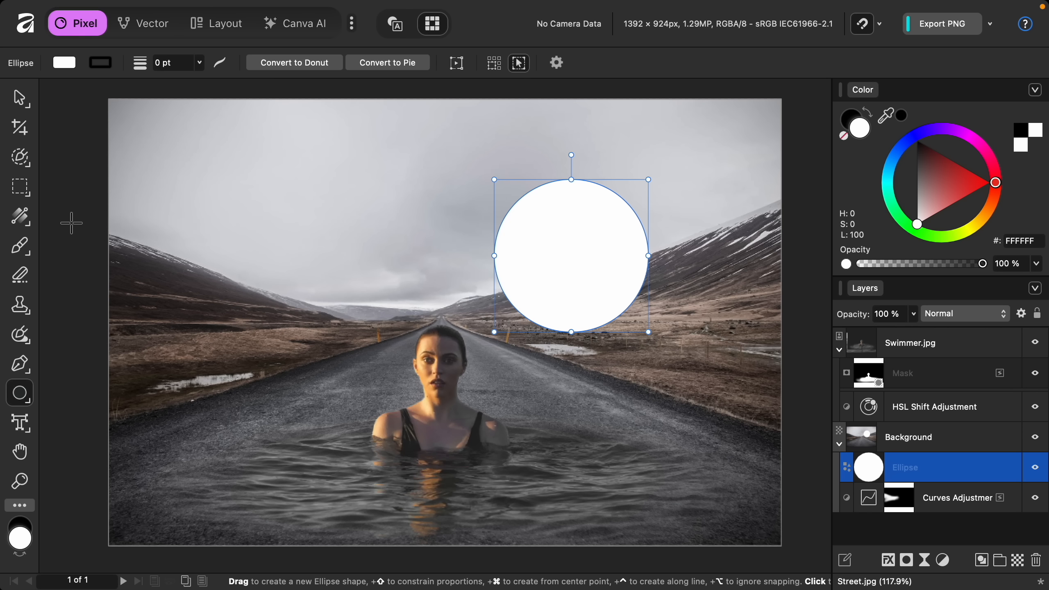
# Step: Fill the circle with a radial gradient running from a white centre to orange (FFAB00) at its edge
pyautogui.click(23, 225)
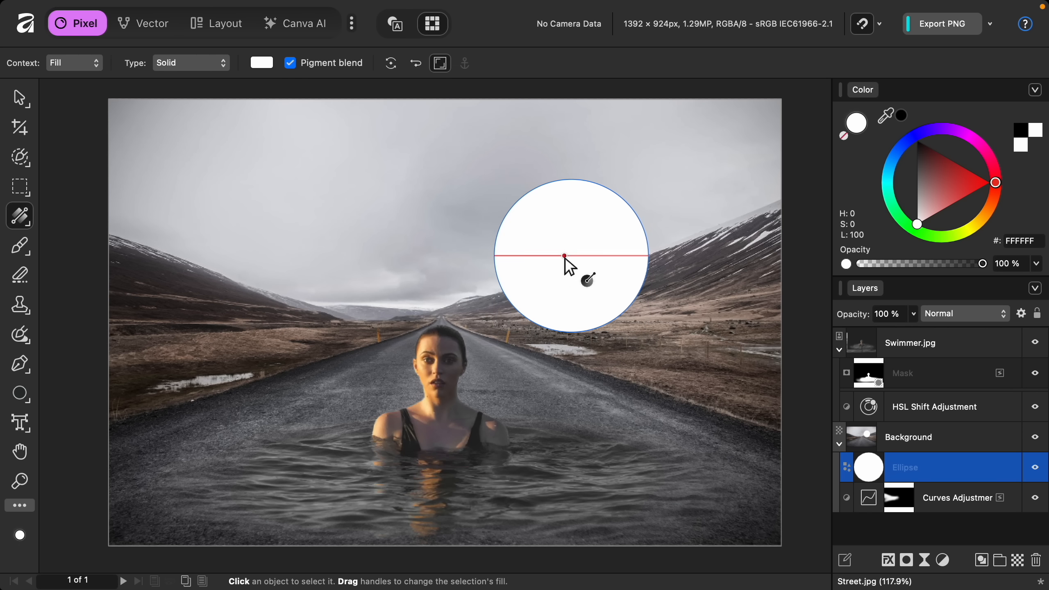
pyautogui.moveTo(573, 257); pyautogui.dragTo(616, 193)
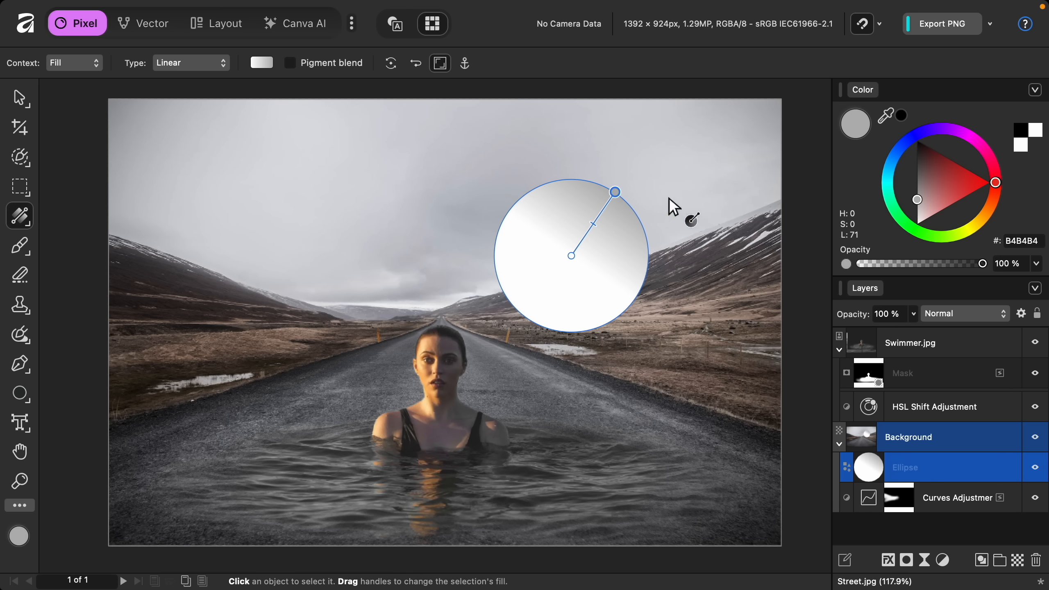
pyautogui.moveTo(999, 220)
pyautogui.mouseDown()
pyautogui.moveTo(985, 219)
pyautogui.moveTo(991, 232)
pyautogui.mouseUp()
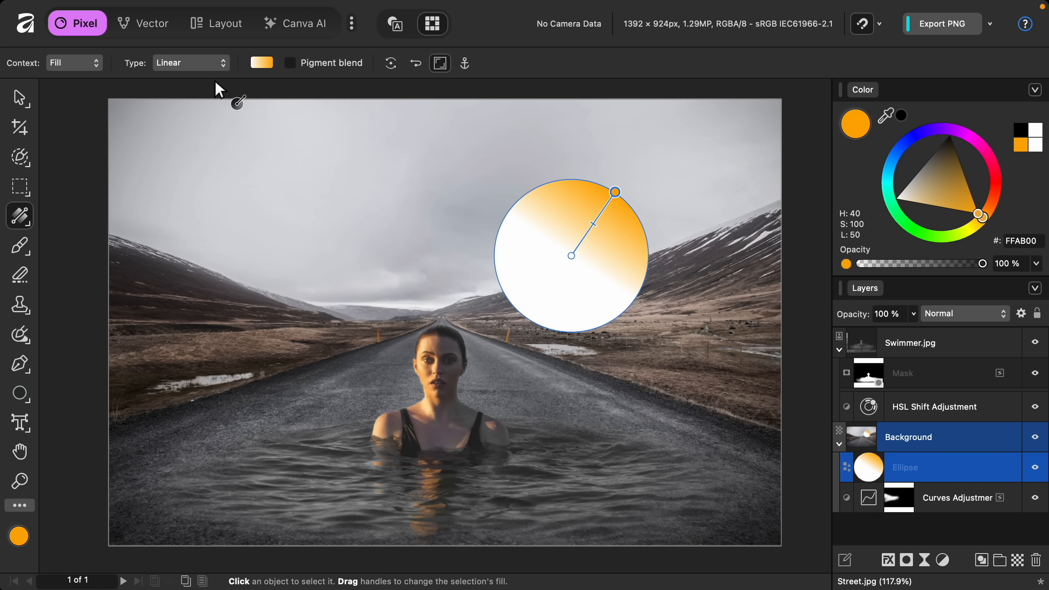
pyautogui.click(202, 78)
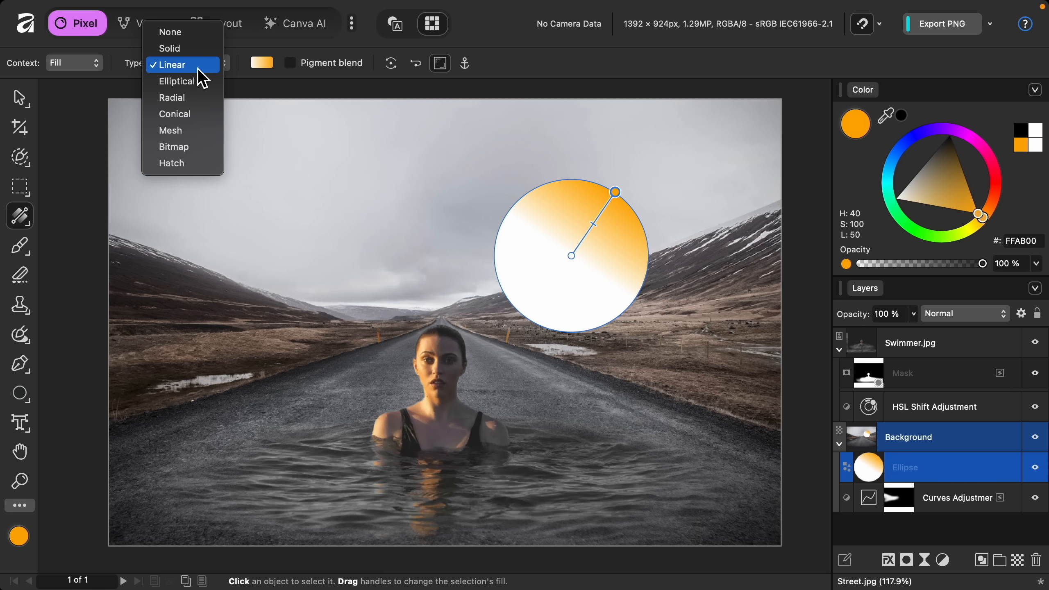
pyautogui.click(199, 109)
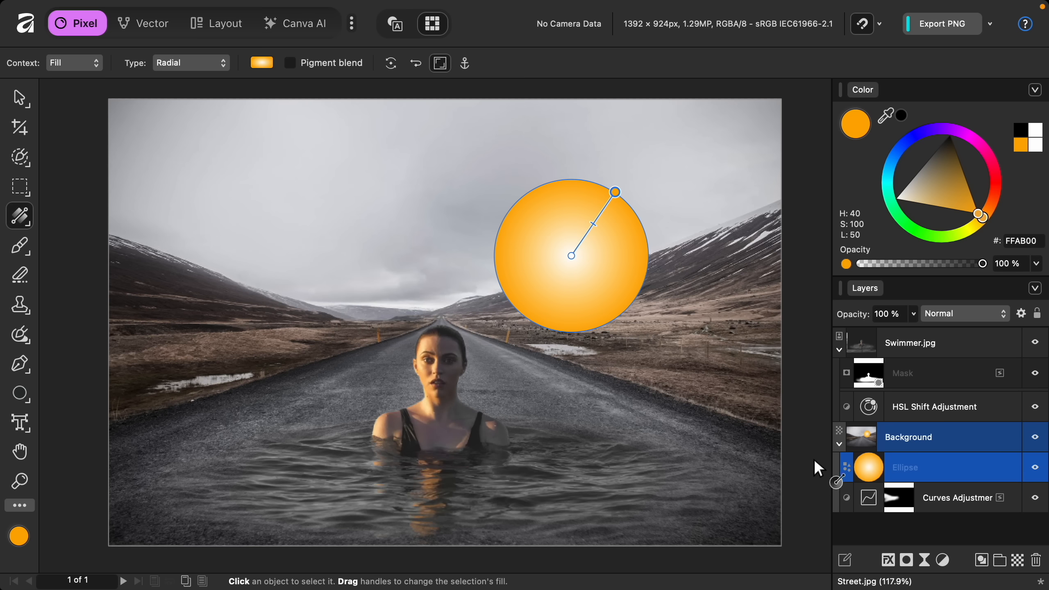
# Step: Apply a live Gaussian Blur with a 150 px radius to the orange circle to turn it into a soft glow
pyautogui.click(927, 562)
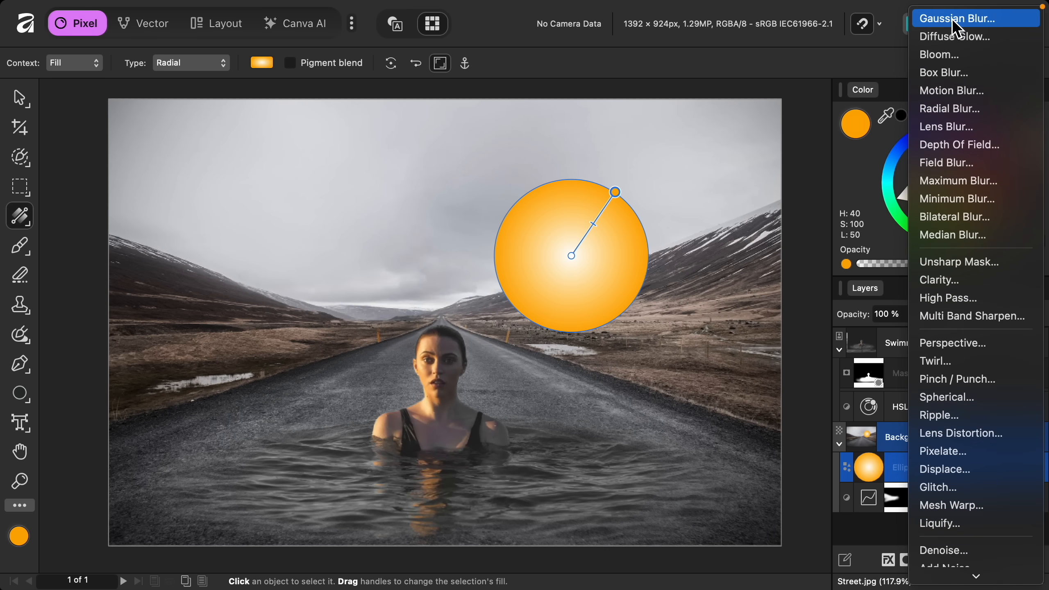
pyautogui.click(952, 18)
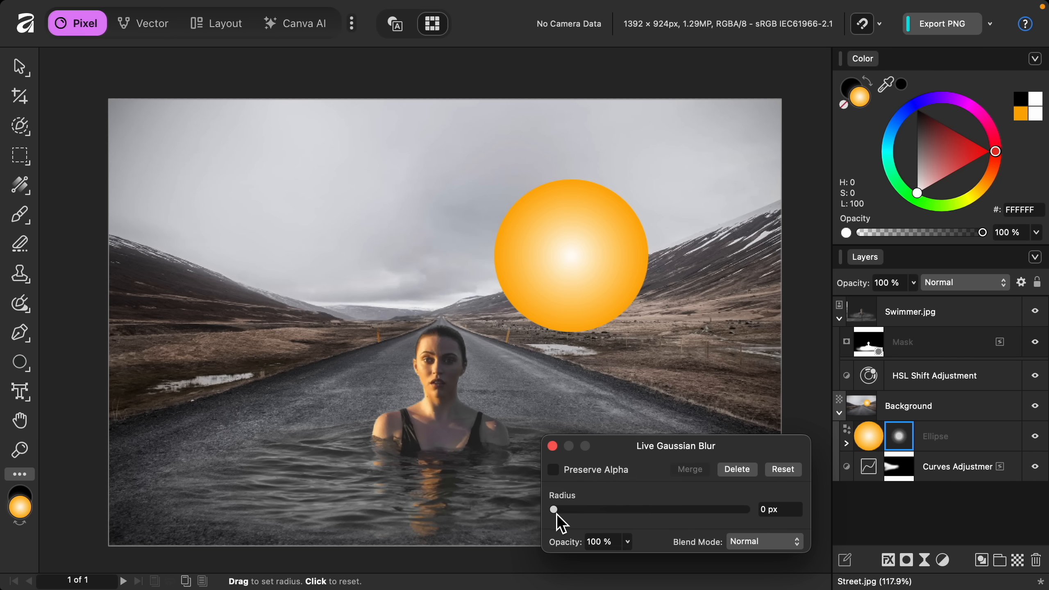
pyautogui.moveTo(564, 523); pyautogui.dragTo(770, 521)
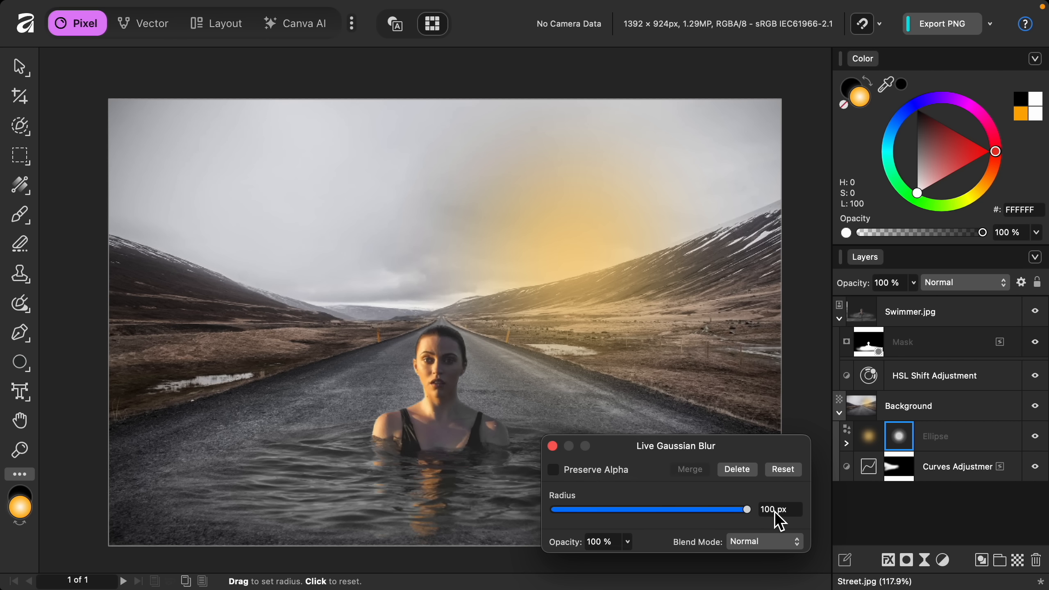
pyautogui.click(776, 510)
pyautogui.write('150')
pyautogui.press('Return')
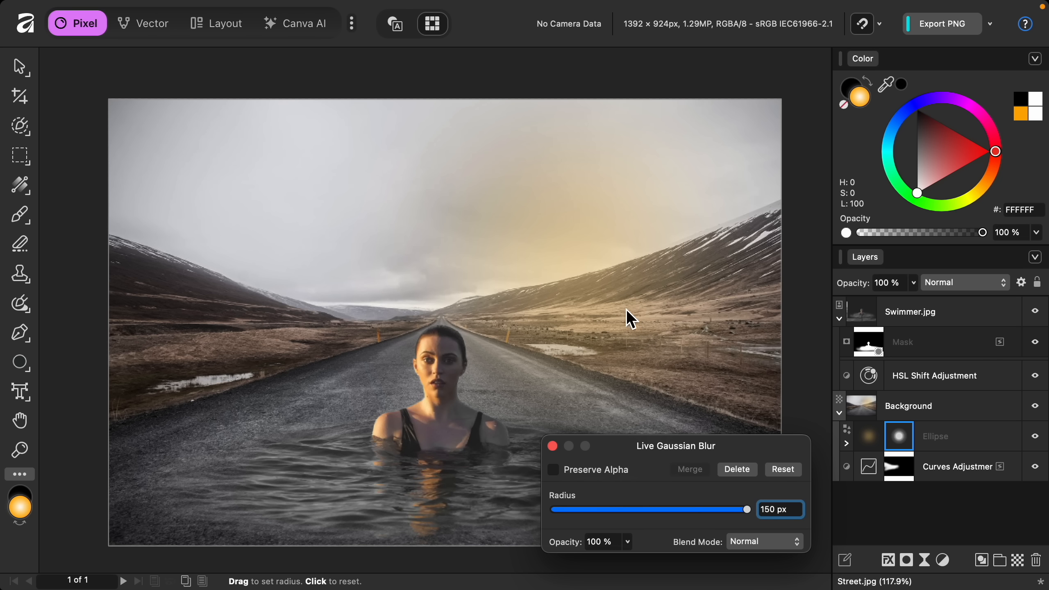
pyautogui.press('g')
pyautogui.click(553, 446)
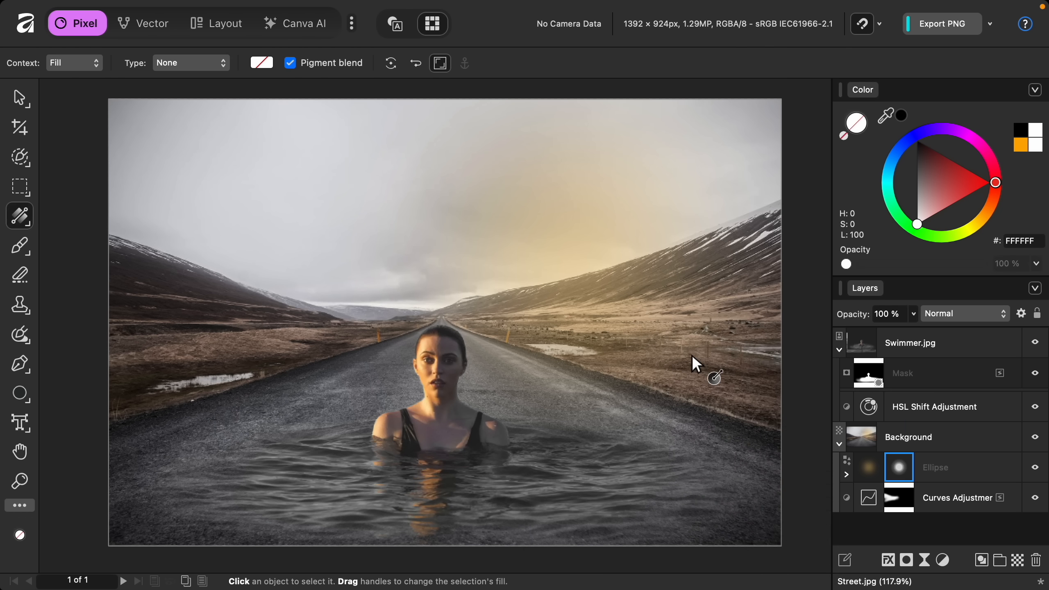
# Step: Set the Ellipse glow layer's blend mode to Screen
pyautogui.click(714, 387)
pyautogui.click(977, 476)
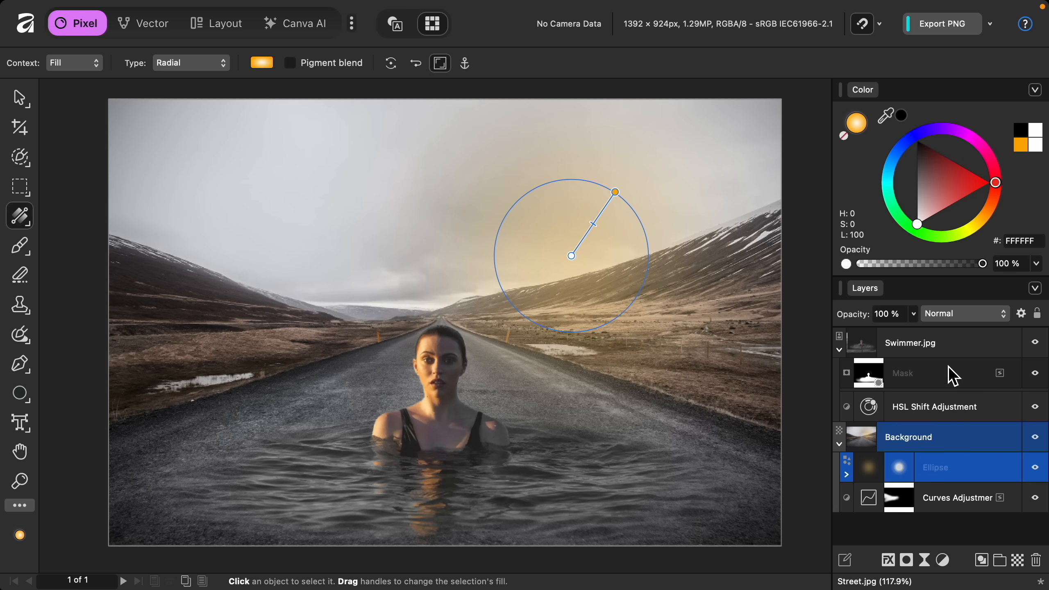
pyautogui.click(958, 317)
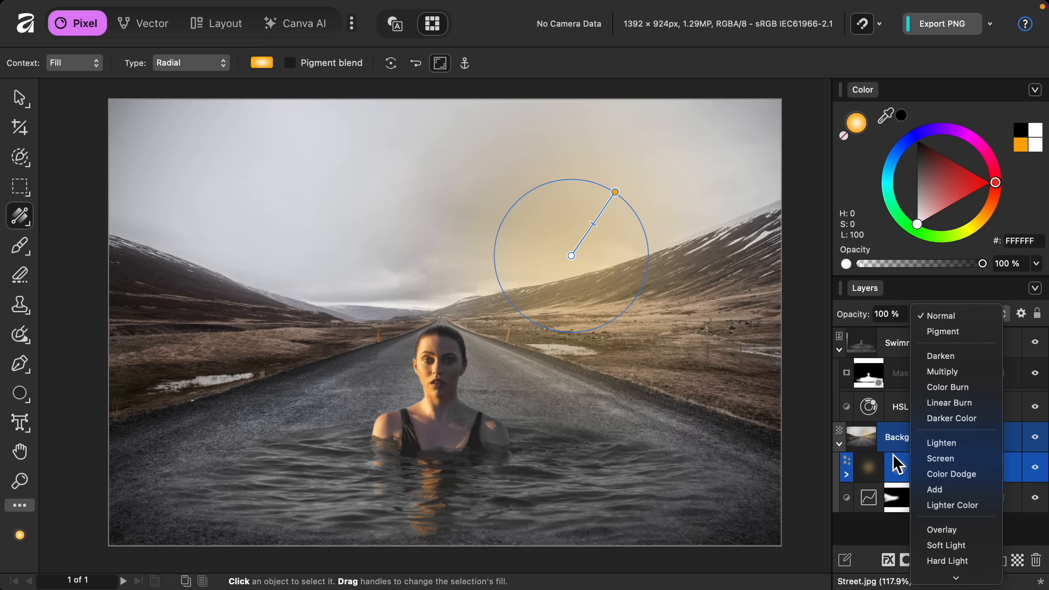
pyautogui.click(942, 461)
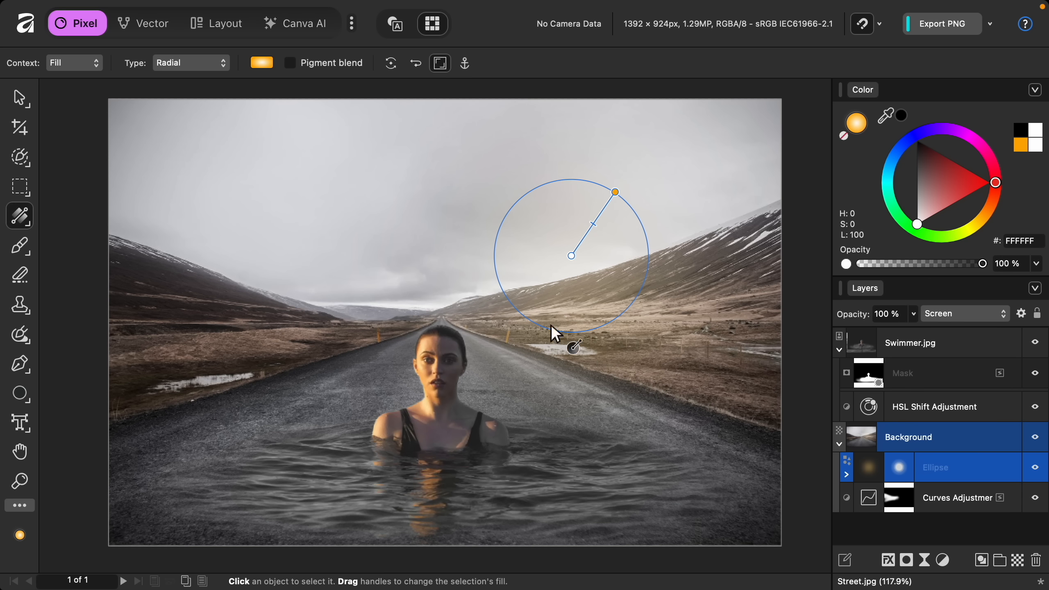
# Step: Enlarge the glow ellipse into a wide oval and reposition it over the right hillside, extending past the photo's right edge
pyautogui.click(20, 100)
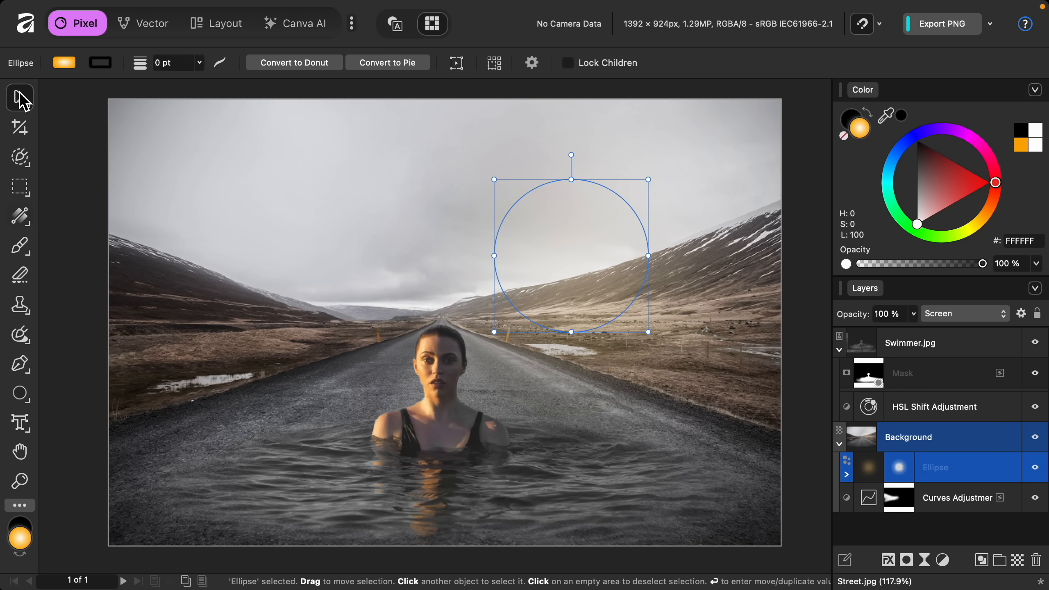
pyautogui.scroll(-3, 552, 255)
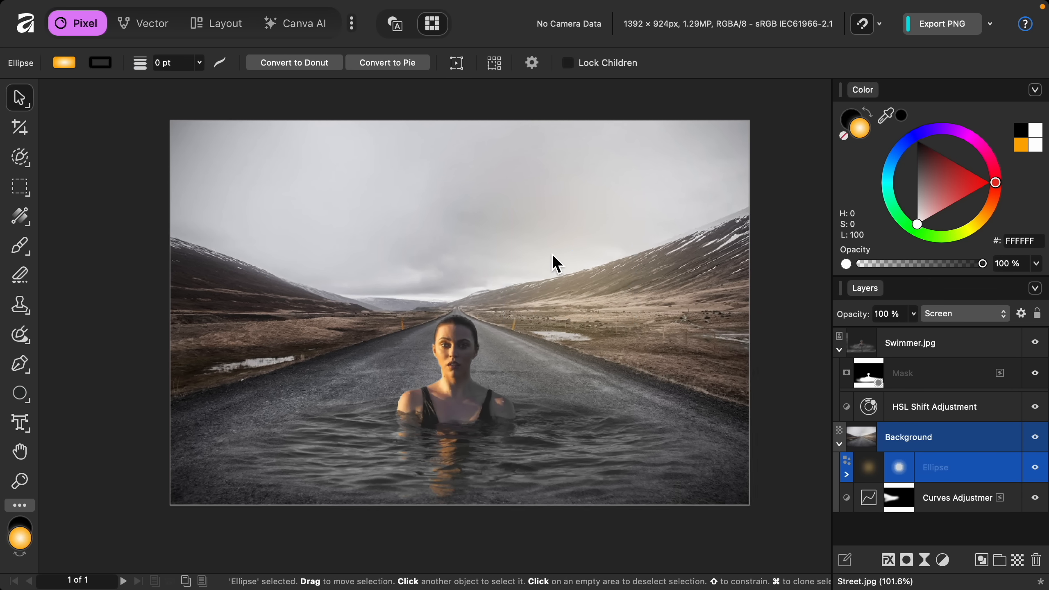
pyautogui.moveTo(535, 254); pyautogui.dragTo(598, 227)
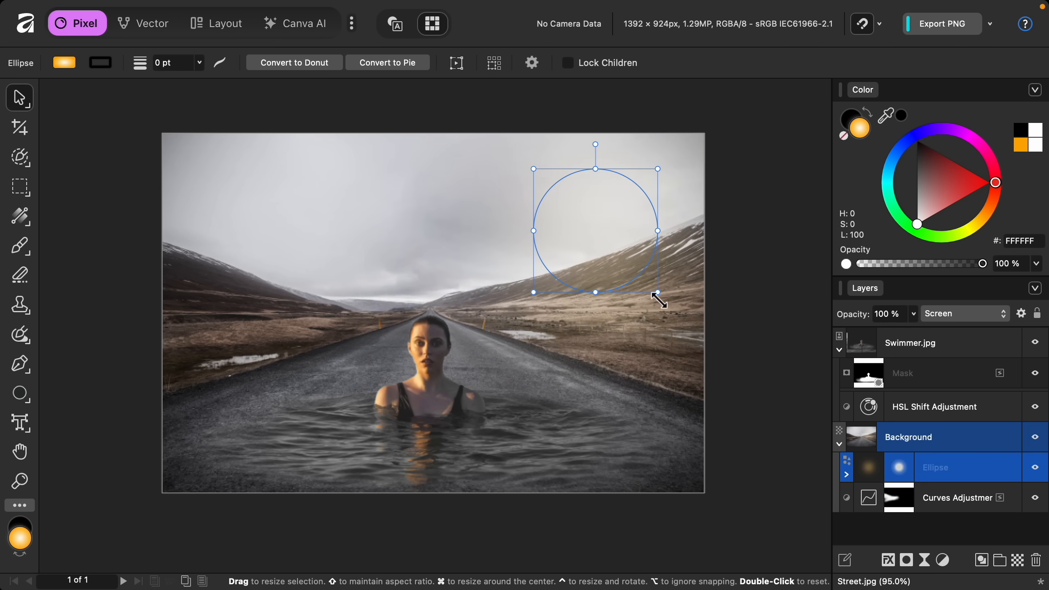
pyautogui.moveTo(666, 297); pyautogui.dragTo(757, 422)
pyautogui.moveTo(665, 356); pyautogui.dragTo(621, 345)
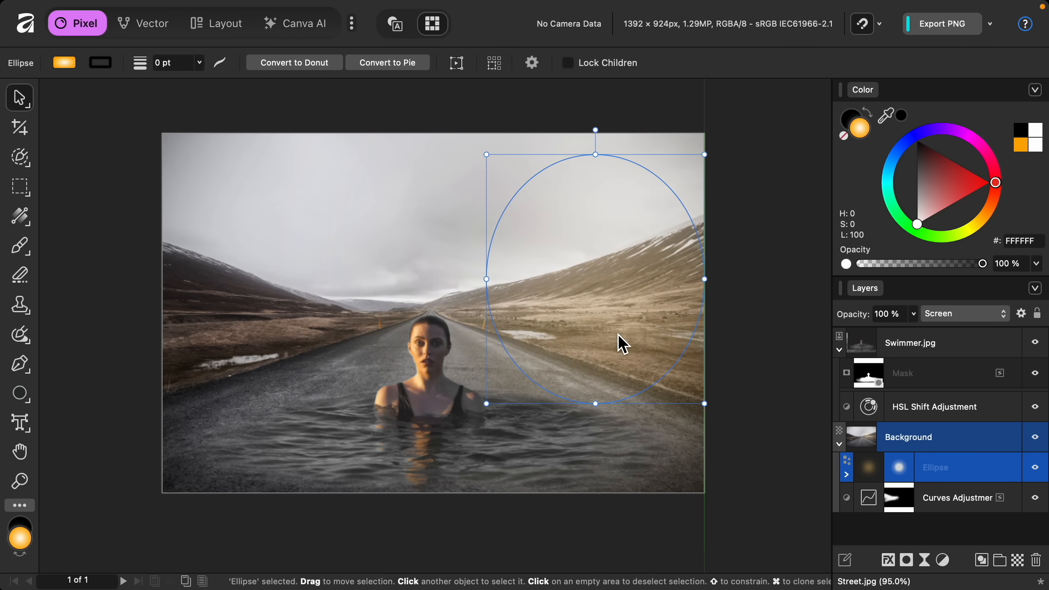
pyautogui.moveTo(706, 403); pyautogui.dragTo(744, 381)
pyautogui.moveTo(621, 316)
pyautogui.mouseDown()
pyautogui.moveTo(625, 323)
pyautogui.moveTo(613, 321)
pyautogui.mouseUp()
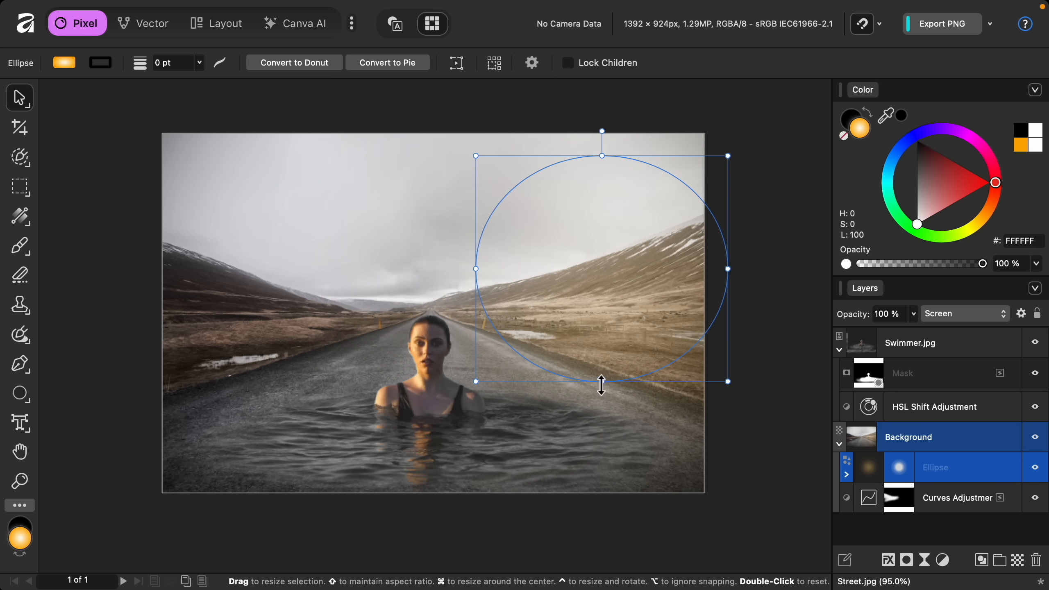
pyautogui.moveTo(603, 382); pyautogui.dragTo(605, 359)
pyautogui.moveTo(616, 286); pyautogui.dragTo(625, 281)
pyautogui.moveTo(615, 357); pyautogui.dragTo(613, 415)
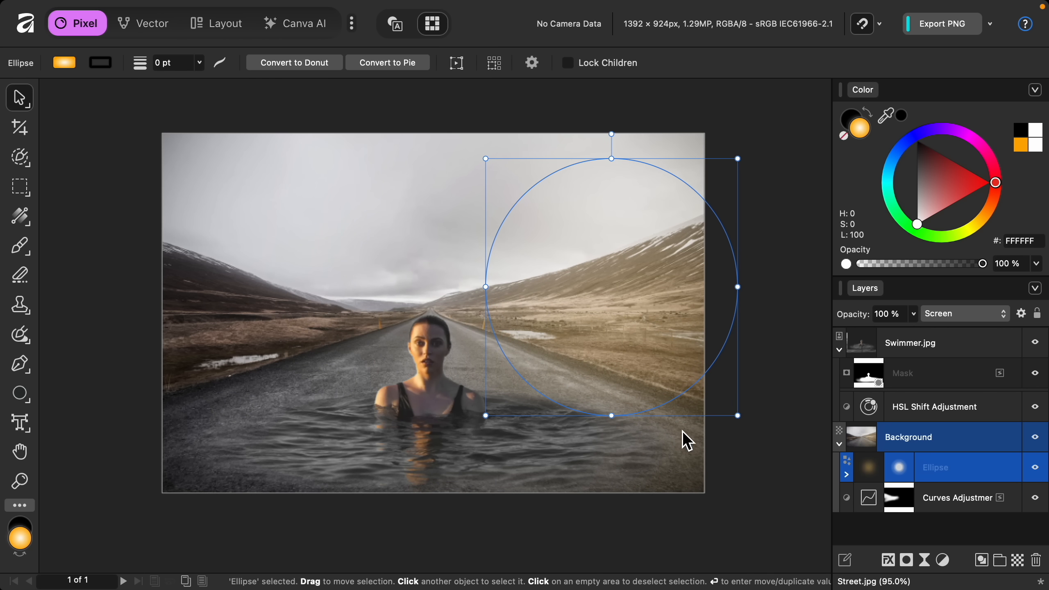
pyautogui.moveTo(614, 420); pyautogui.dragTo(613, 353)
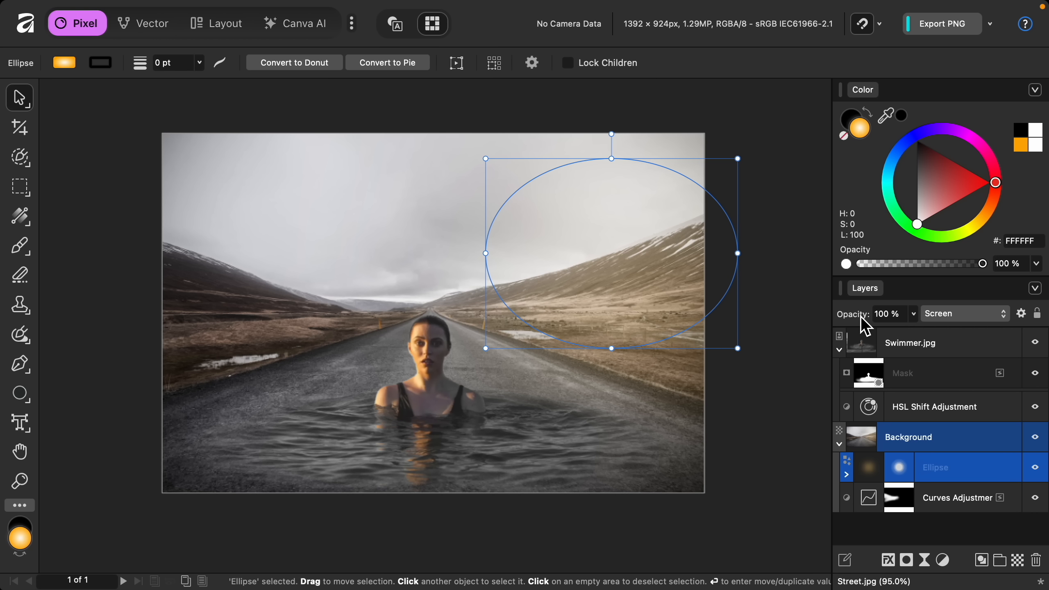
# Step: Lower the glow ellipse's layer opacity to 64%
pyautogui.moveTo(862, 317); pyautogui.dragTo(831, 318)
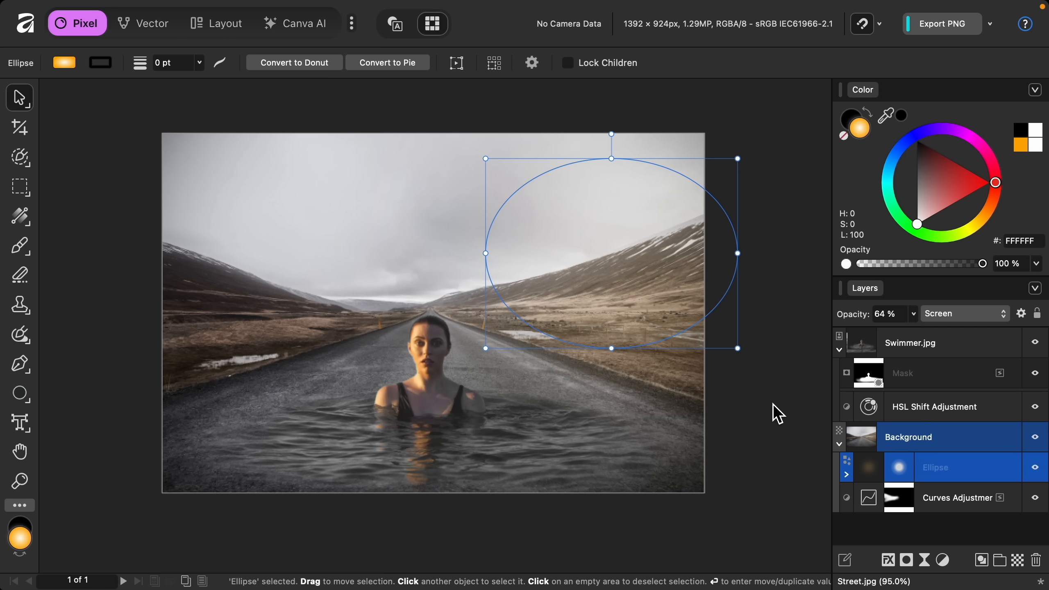
pyautogui.scroll(2, 773, 404)
pyautogui.hscroll(-1, 773, 404)
pyautogui.scroll(-1, 773, 405)
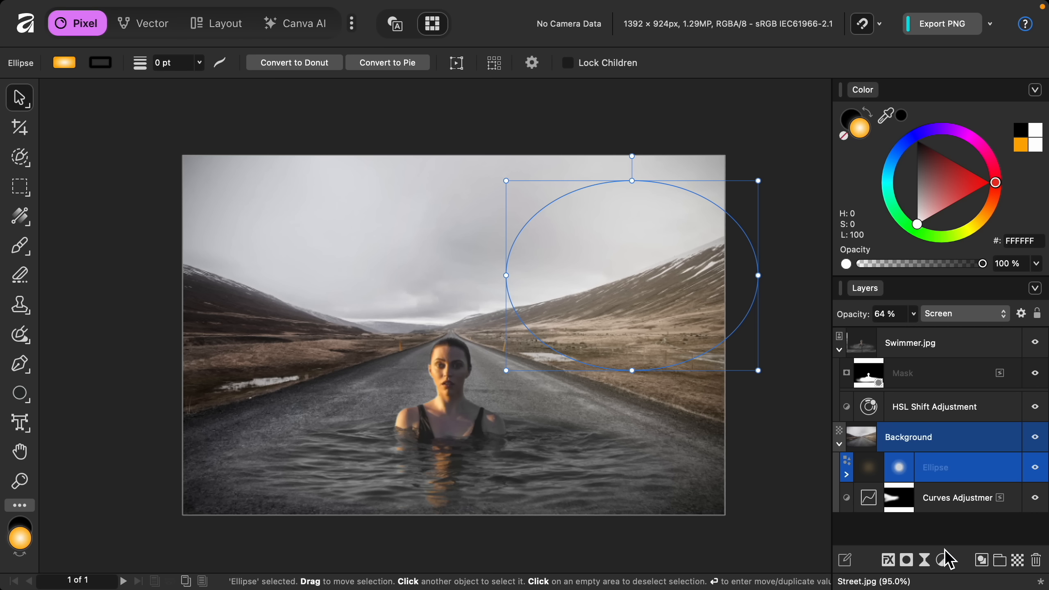
# Step: Add a Curves adjustment above the glow, shape a gentle S-curve with the upper point at 0.68, 0.747, and compare it off and on
pyautogui.click(945, 564)
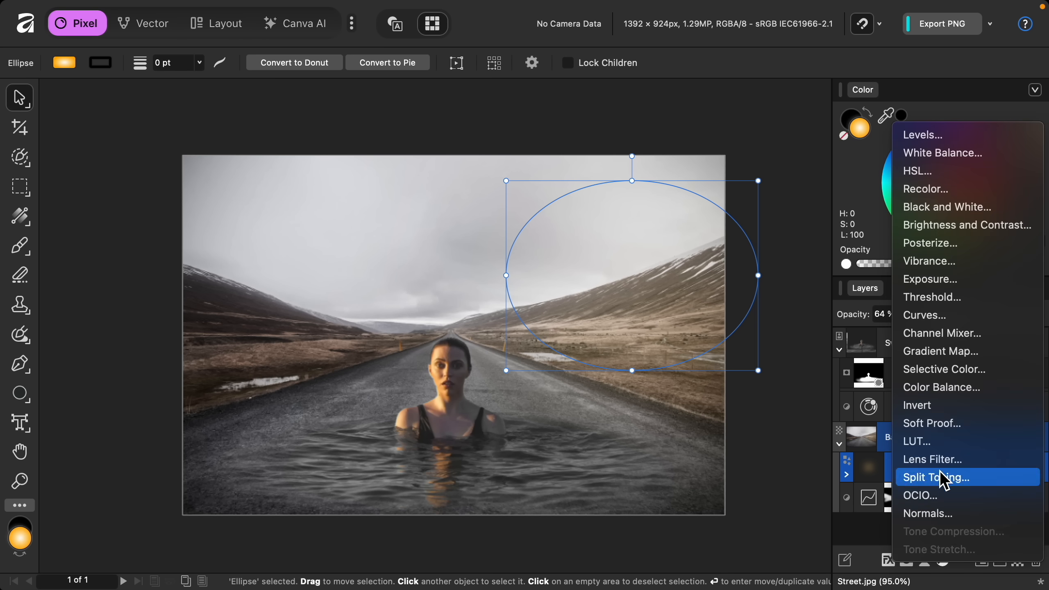
pyautogui.click(947, 321)
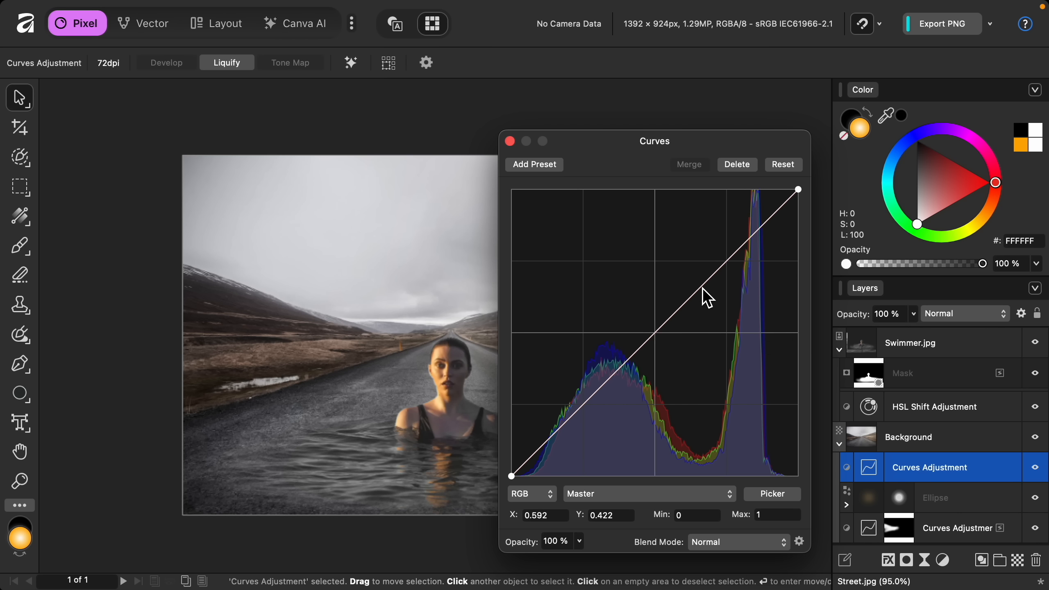
pyautogui.moveTo(704, 289); pyautogui.dragTo(695, 276)
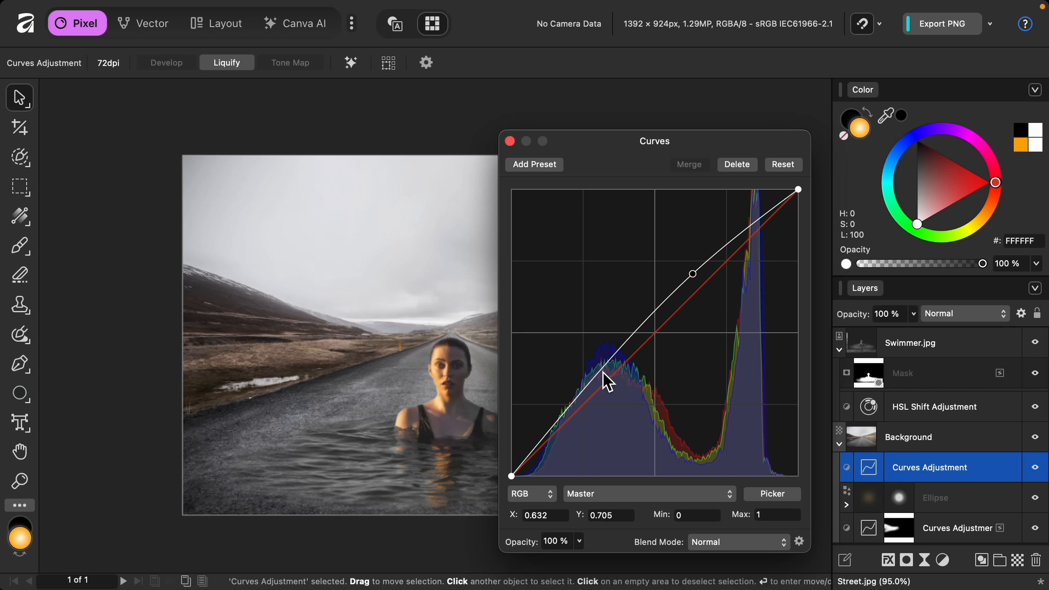
pyautogui.moveTo(604, 374); pyautogui.dragTo(628, 381)
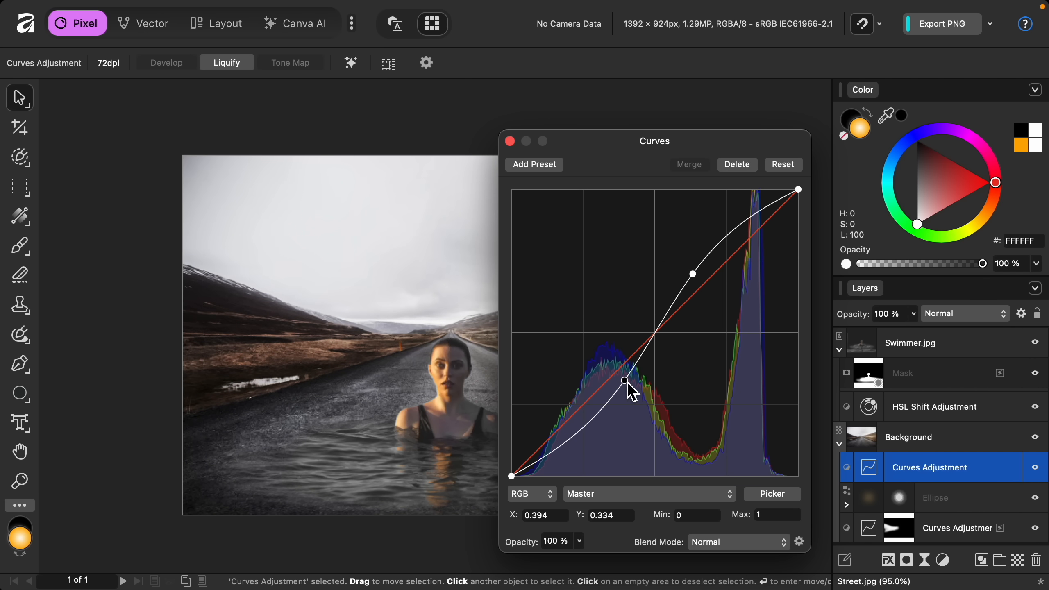
pyautogui.moveTo(626, 381); pyautogui.dragTo(619, 384)
pyautogui.moveTo(691, 273)
pyautogui.mouseDown()
pyautogui.moveTo(694, 281)
pyautogui.moveTo(698, 263)
pyautogui.mouseUp()
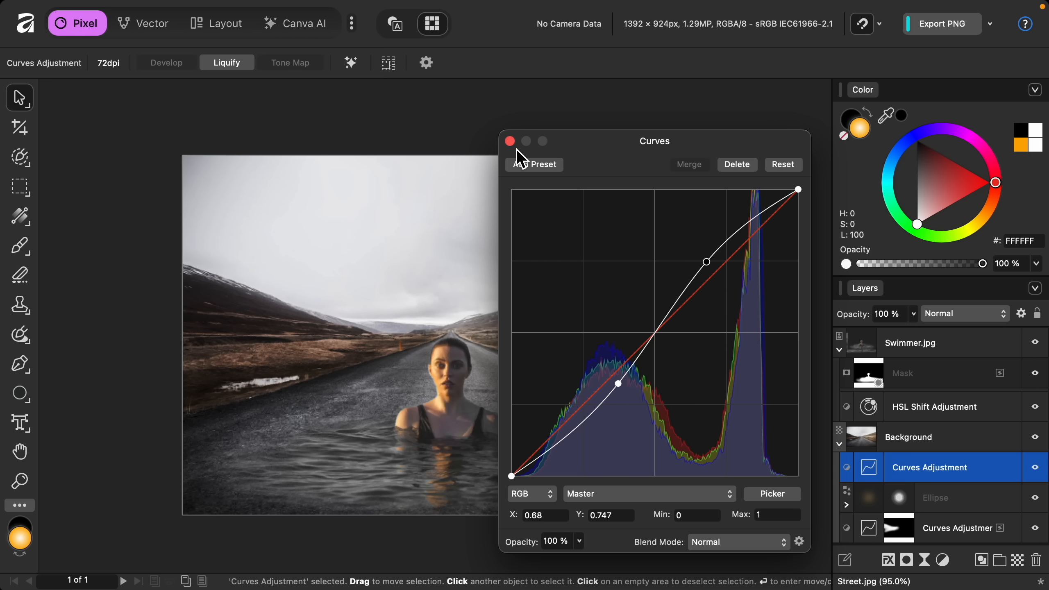
pyautogui.click(510, 142)
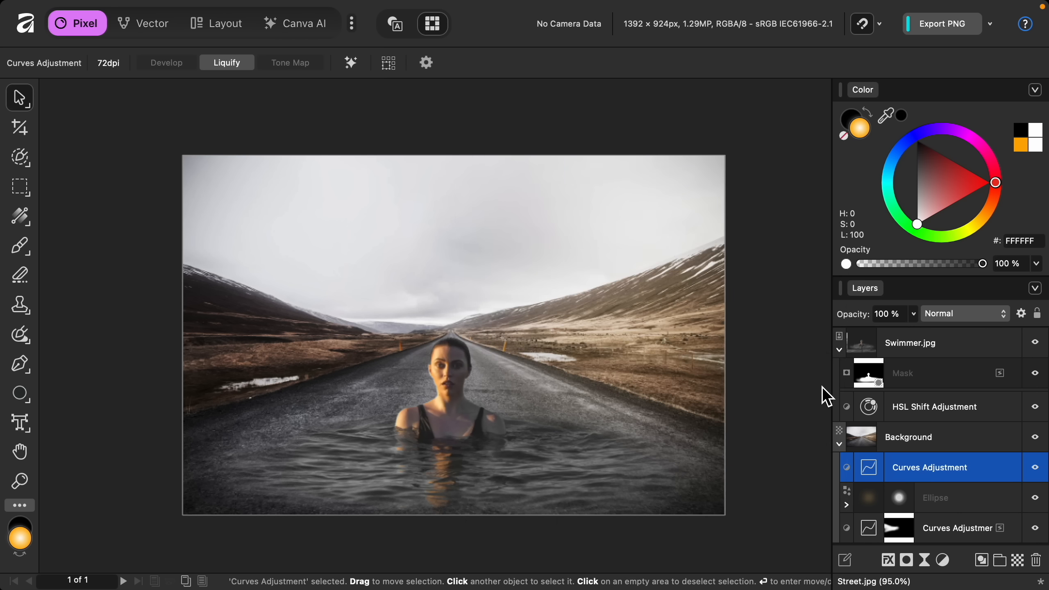
pyautogui.click(1037, 472)
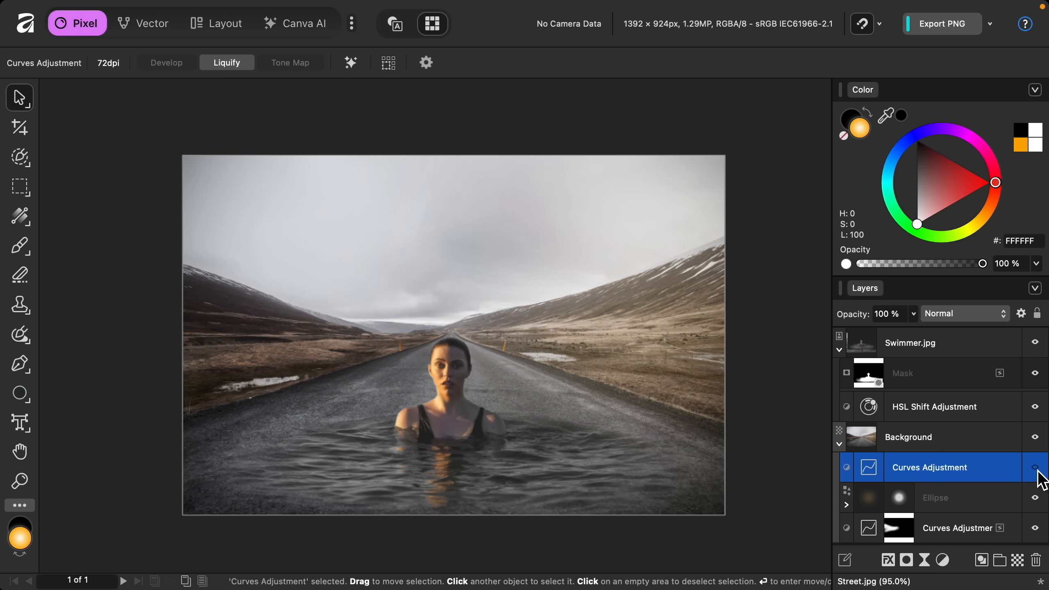
pyautogui.click(1038, 472)
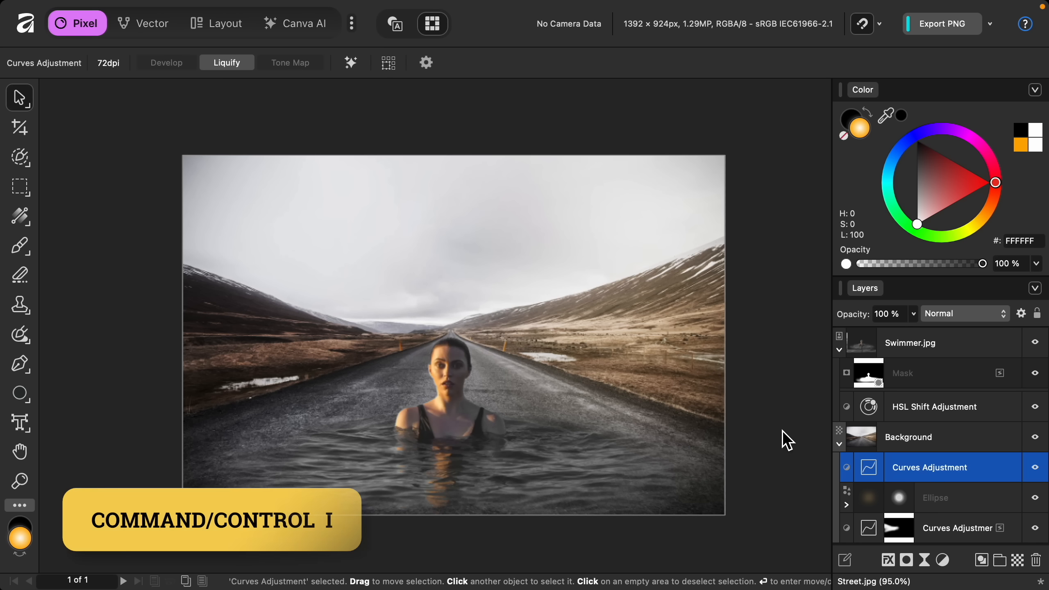
# Step: Invert the new Curves adjustment's mask and paint white over both hillsides with a soft brush enlarged to about 724 px
pyautogui.press('super+i')
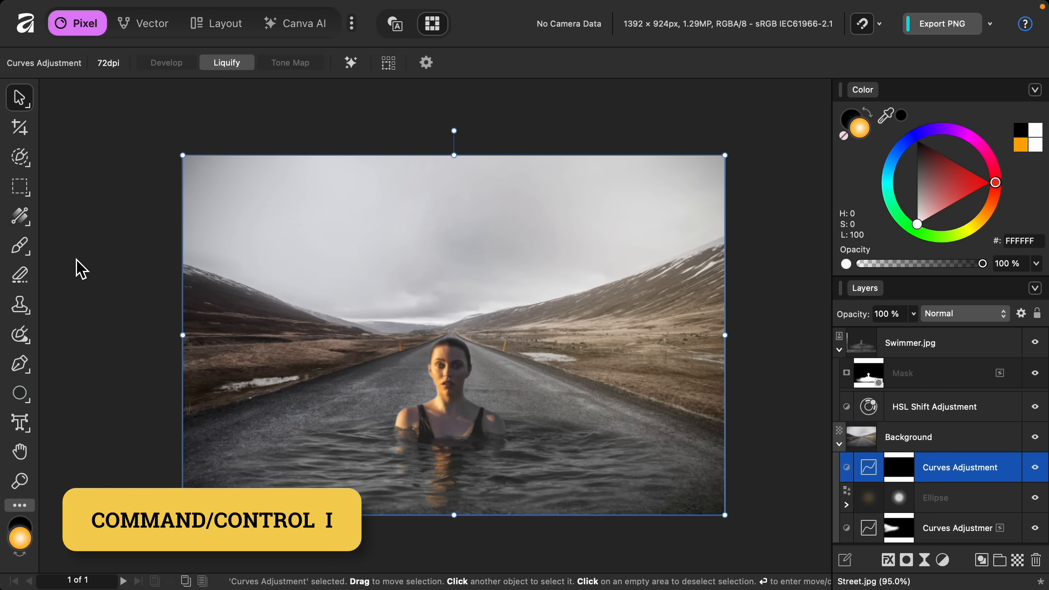
pyautogui.click(20, 247)
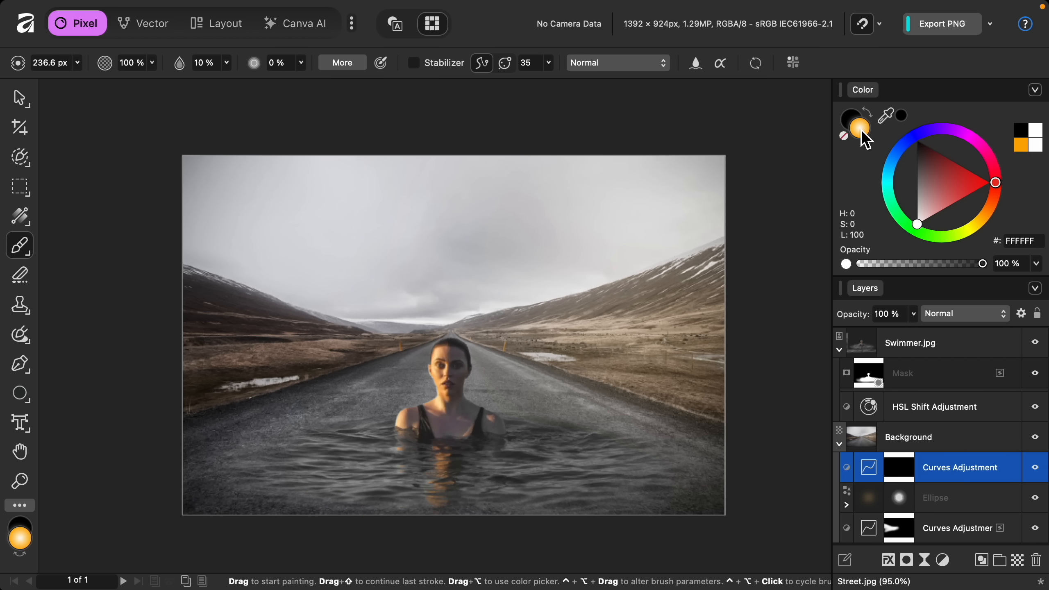
pyautogui.click(917, 223)
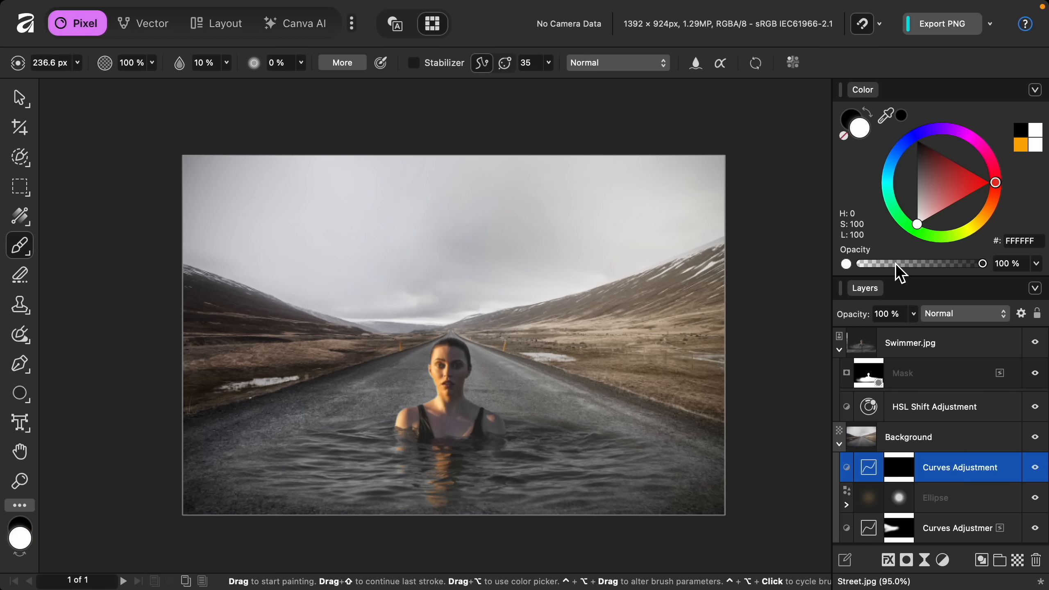
pyautogui.click(666, 343)
pyautogui.press(']')
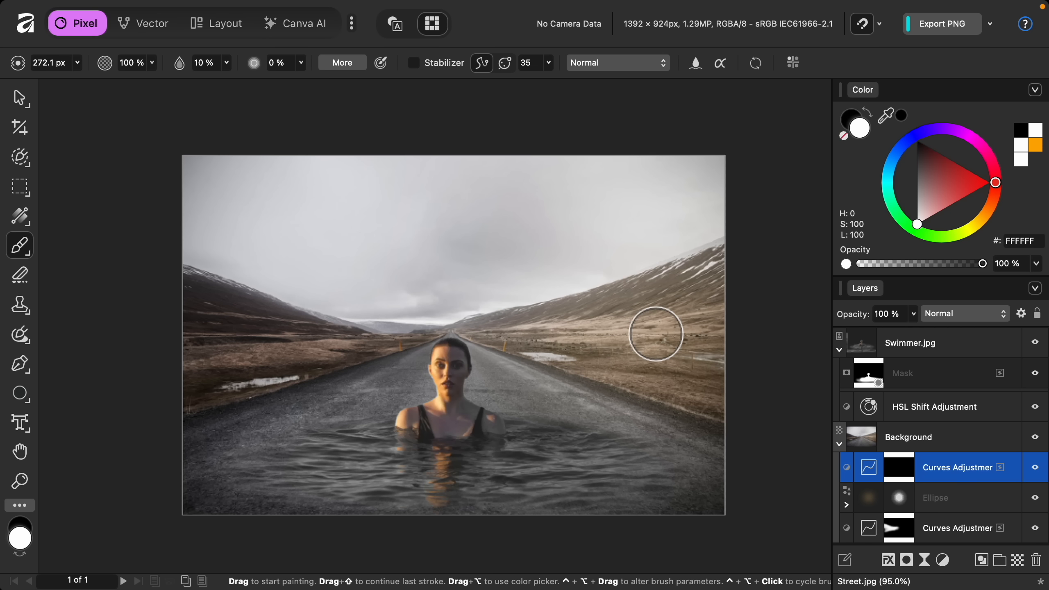
pyautogui.press(']')
pyautogui.press(']')
pyautogui.press(']')
pyautogui.press(']')
pyautogui.press(']')
pyautogui.press(']')
pyautogui.press(']')
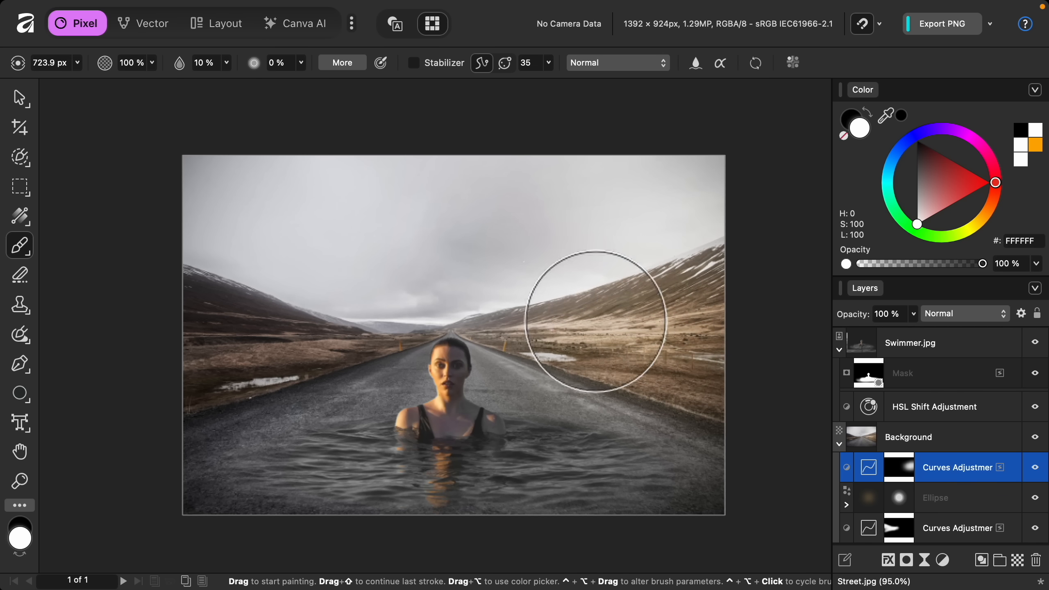
pyautogui.moveTo(113, 265)
pyautogui.mouseDown()
pyautogui.moveTo(621, 316)
pyautogui.moveTo(692, 358)
pyautogui.mouseUp()
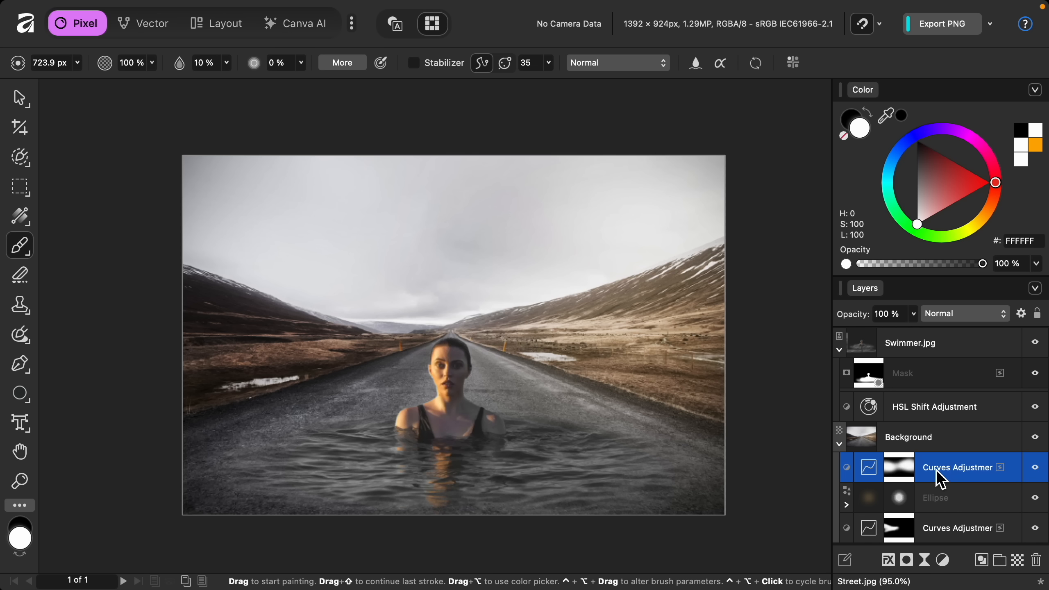
# Step: Select both Curves adjustments and the Ellipse, and toggle their visibility to compare the background before and after
pyautogui.keyDown('shift'); pyautogui.click(946, 533); pyautogui.keyUp('shift')
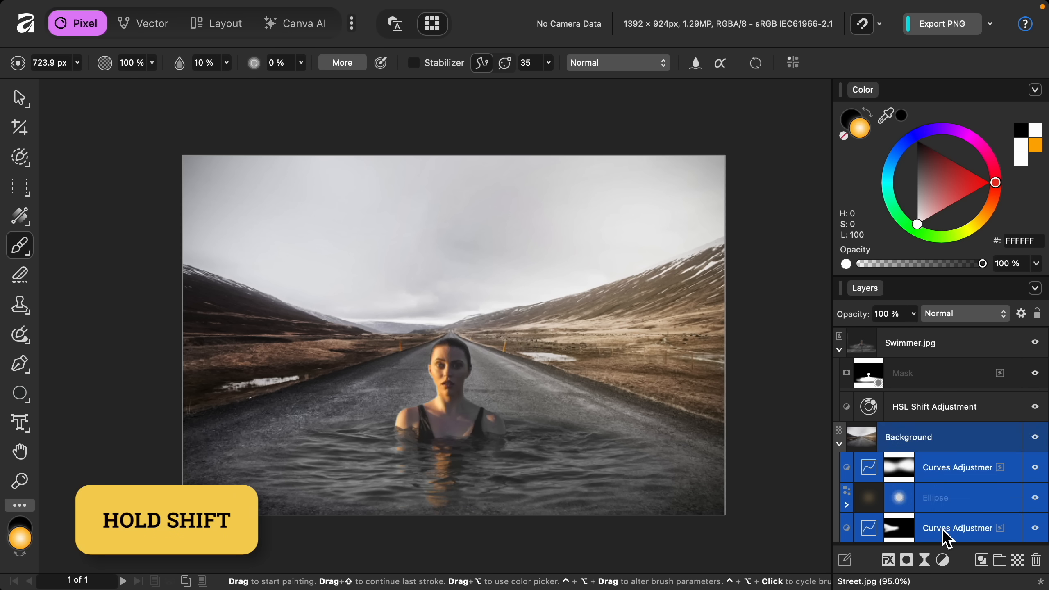
pyautogui.click(1035, 529)
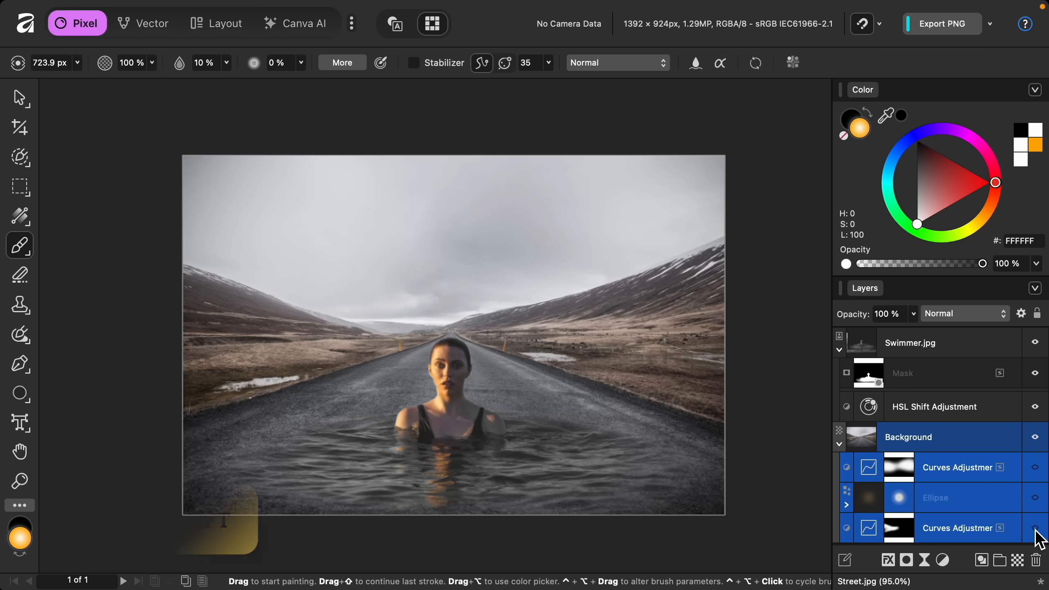
pyautogui.click(1035, 530)
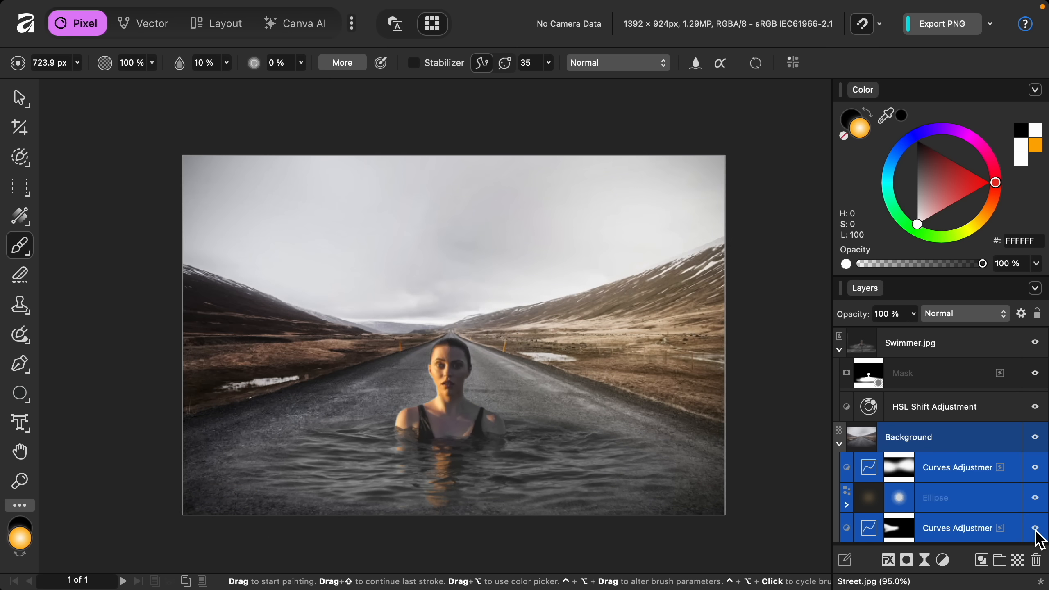
pyautogui.click(1036, 530)
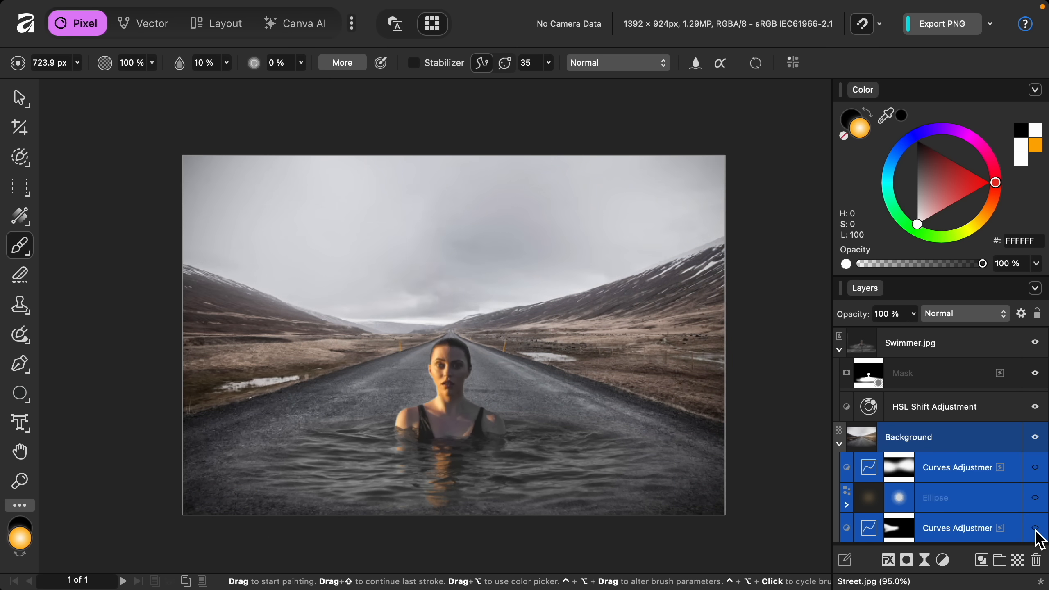
pyautogui.click(1036, 530)
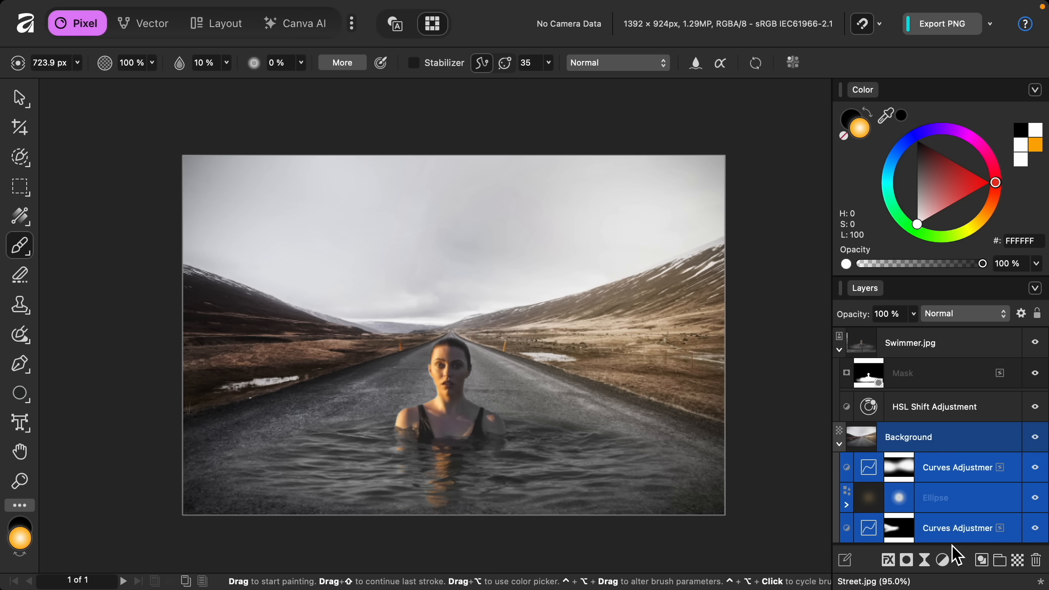
# Step: Add a live Gaussian Blur above the Background's Curves adjustments with Preserve Alpha enabled and a radius of 0.5 px
pyautogui.click(926, 560)
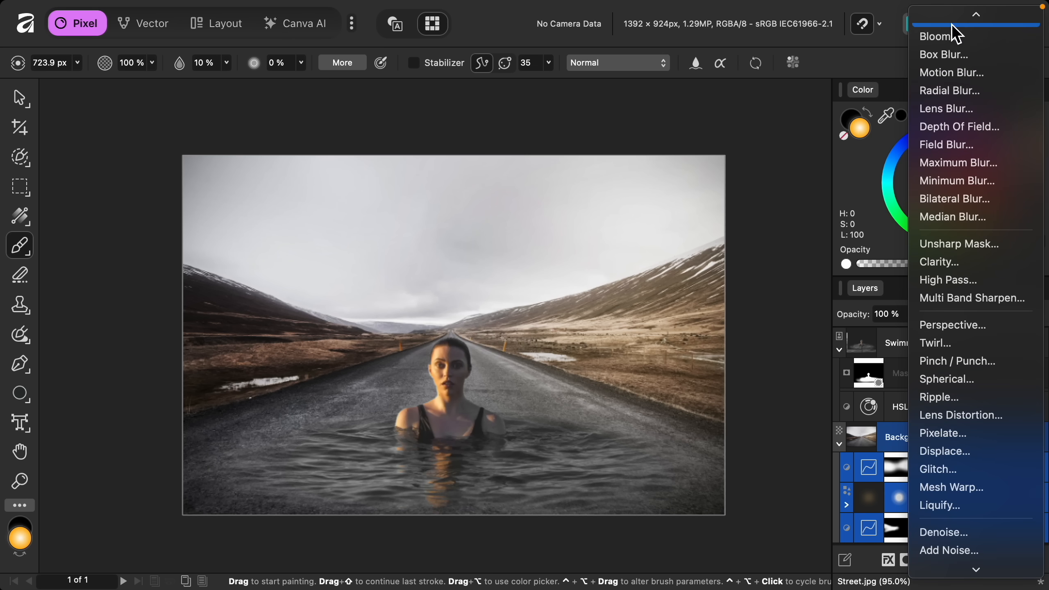
pyautogui.click(951, 20)
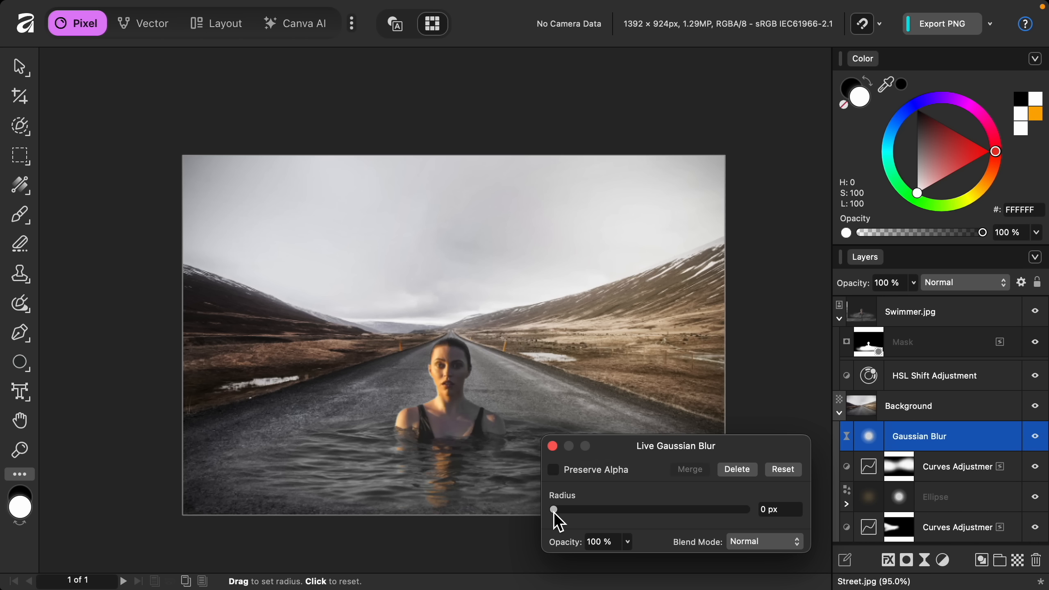
pyautogui.moveTo(555, 517); pyautogui.dragTo(663, 520)
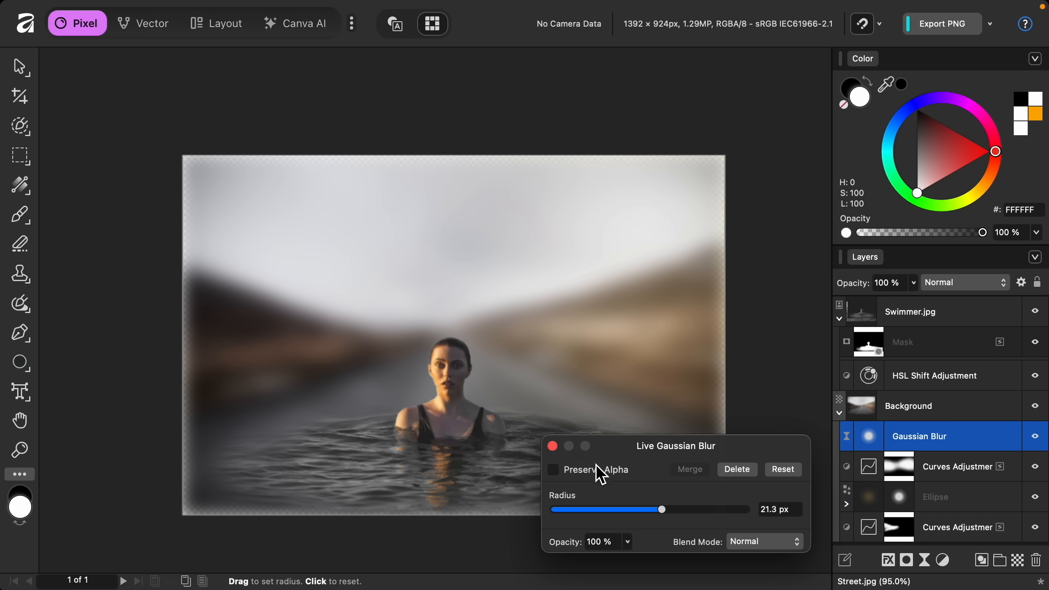
pyautogui.click(554, 471)
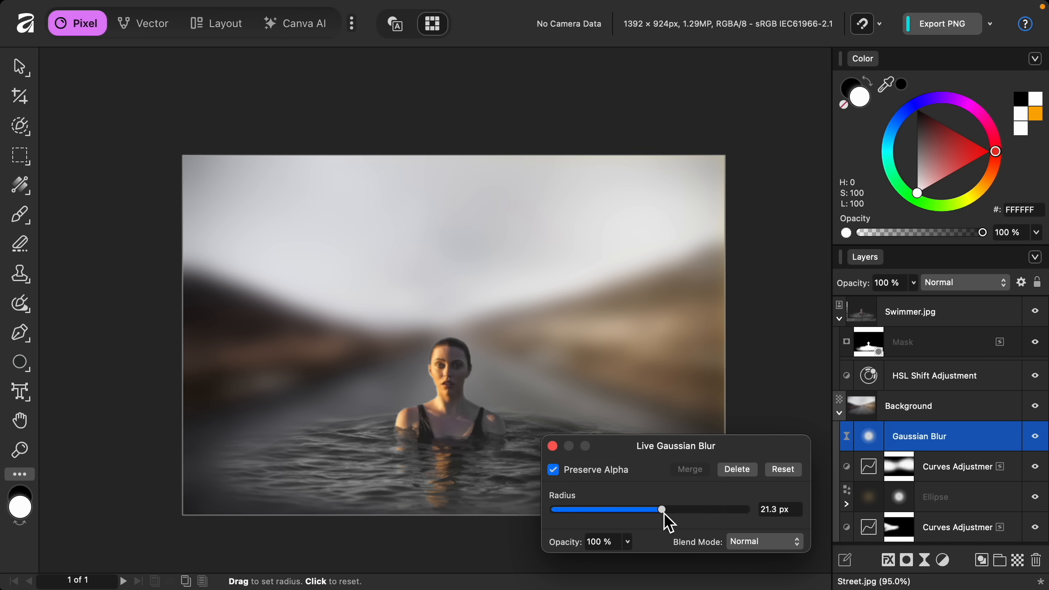
pyautogui.moveTo(665, 515); pyautogui.dragTo(577, 513)
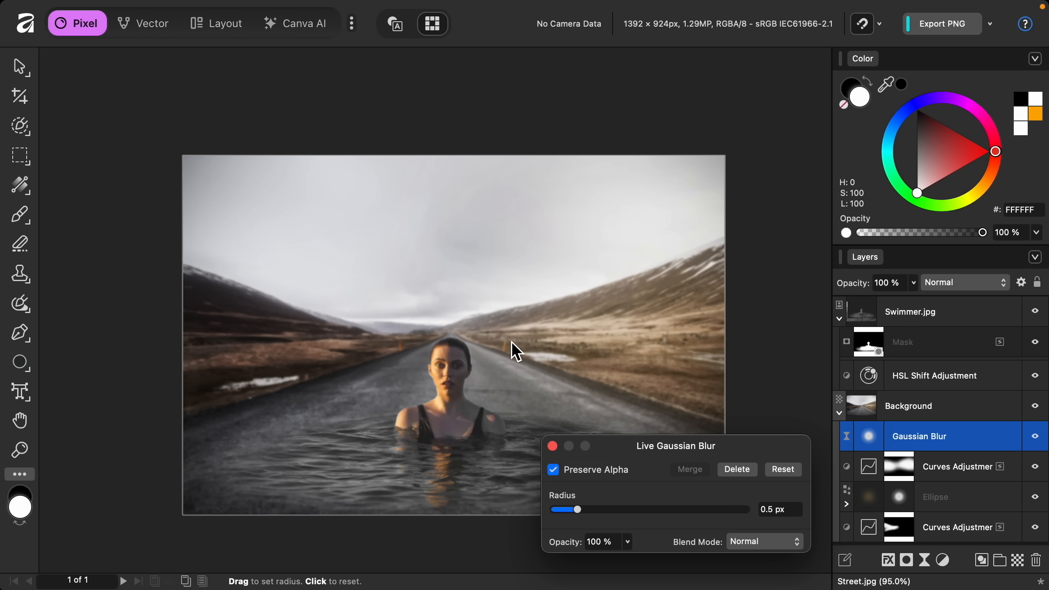
pyautogui.click(553, 446)
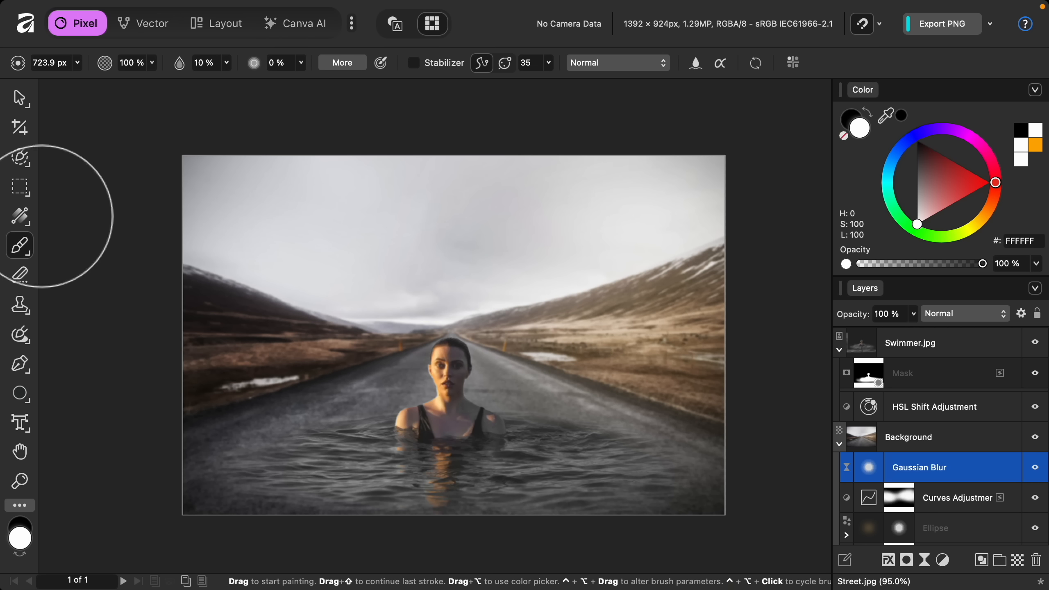
# Step: Mask the Gaussian Blur with a linear gradient from white near the horizon to black at the waterline, and compare it off and on
pyautogui.click(18, 218)
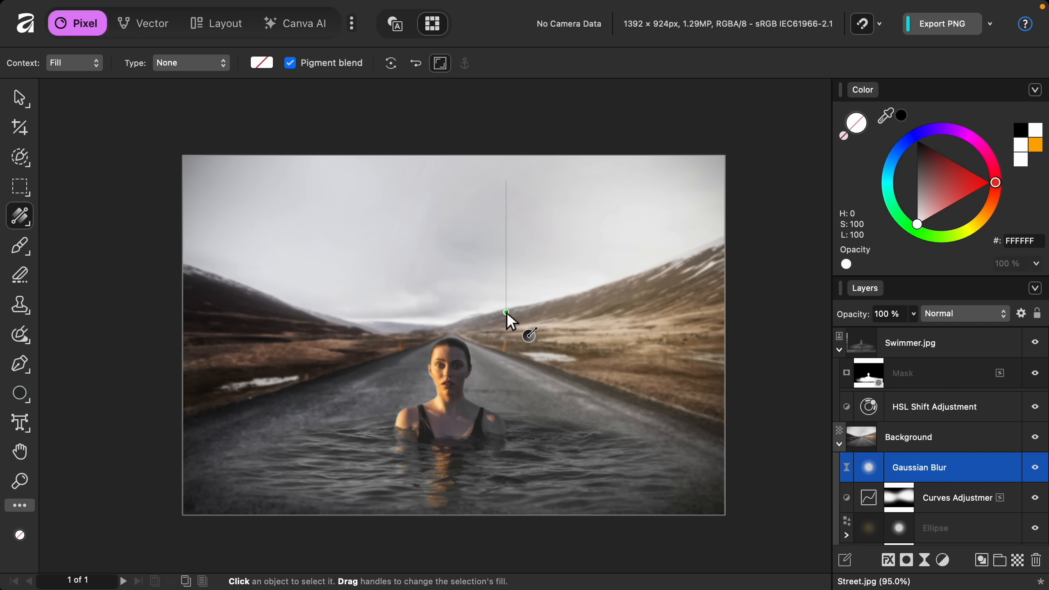
pyautogui.moveTo(501, 314); pyautogui.dragTo(503, 434)
pyautogui.click(508, 433)
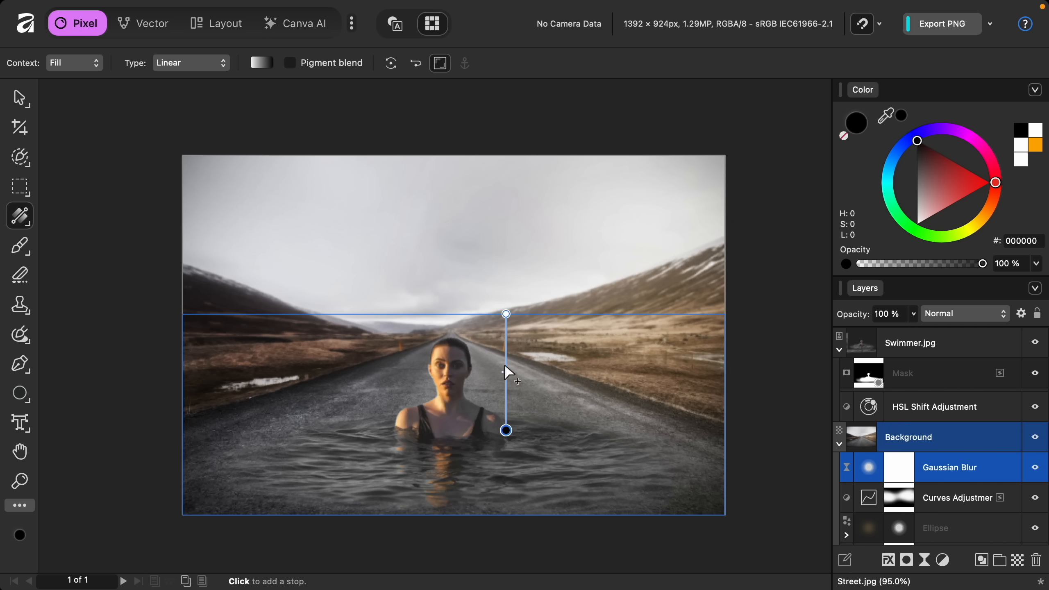
pyautogui.moveTo(507, 314)
pyautogui.mouseDown()
pyautogui.moveTo(506, 358)
pyautogui.moveTo(495, 328)
pyautogui.mouseUp()
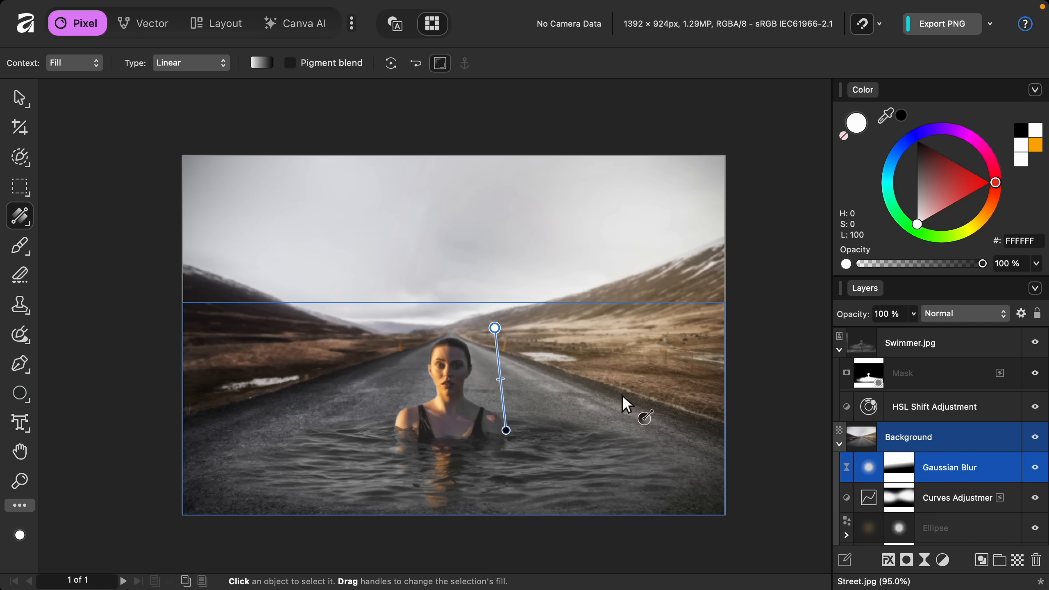
pyautogui.press('h')
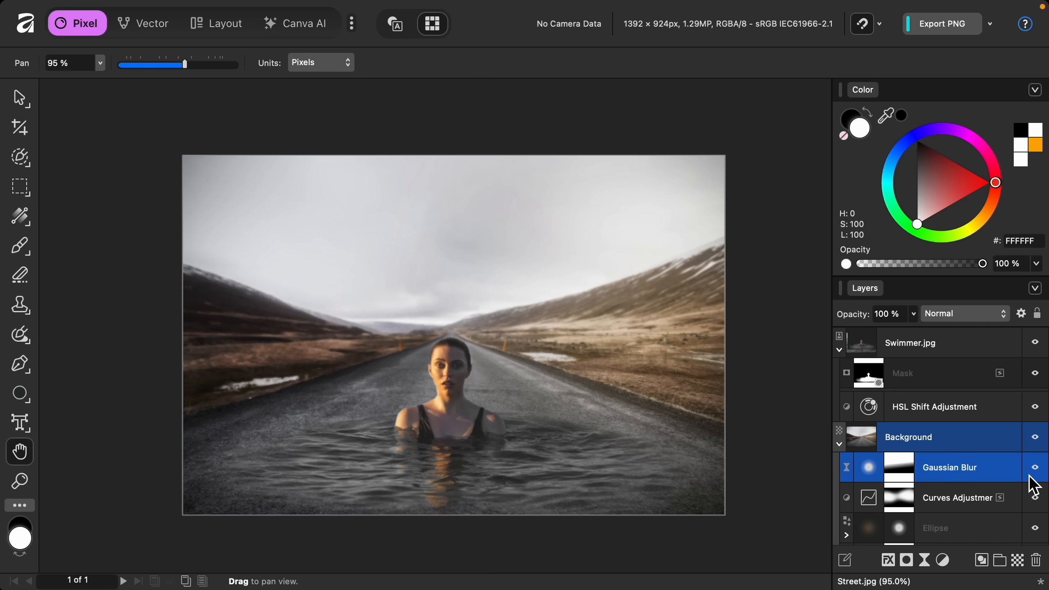
pyautogui.click(1039, 471)
pyautogui.click(1039, 472)
# Step: Add a Color Balance adjustment above the Swimmer.jpg layer and collapse the Swimmer.jpg and Background layer contents
pyautogui.click(938, 350)
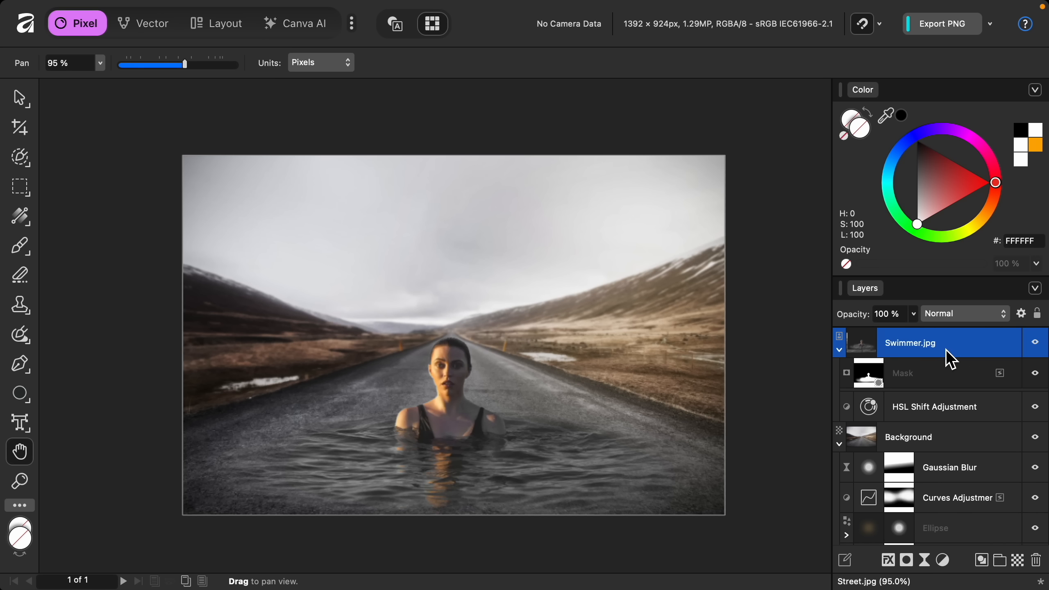
pyautogui.click(944, 560)
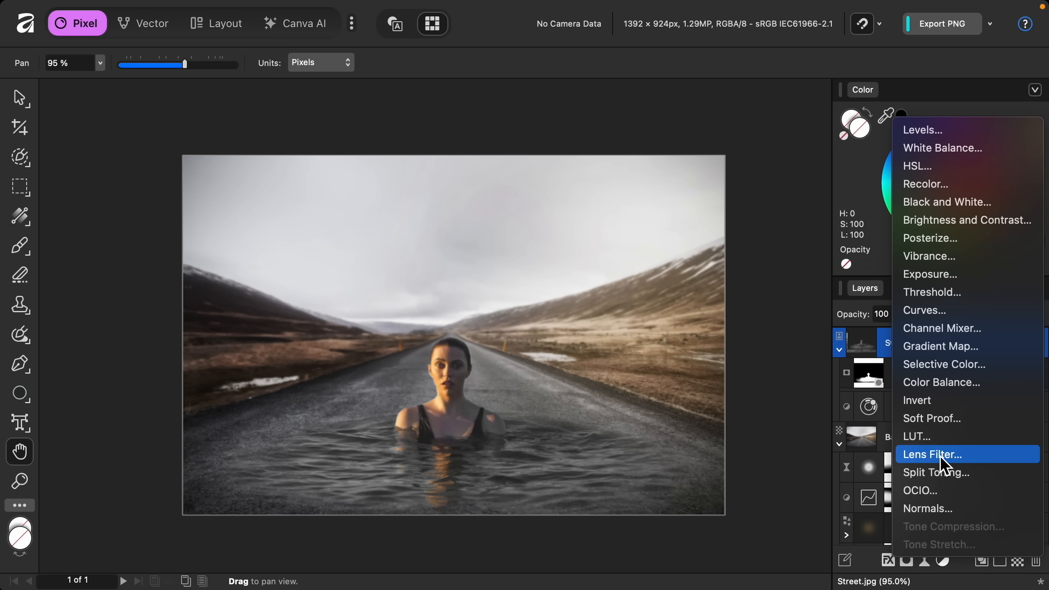
pyautogui.click(941, 384)
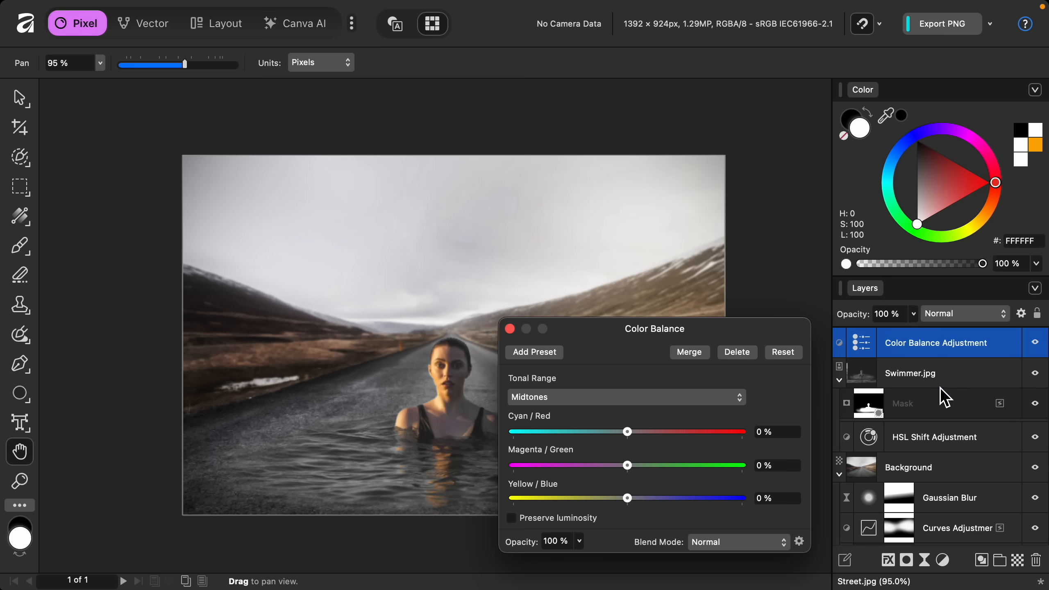
pyautogui.click(839, 380)
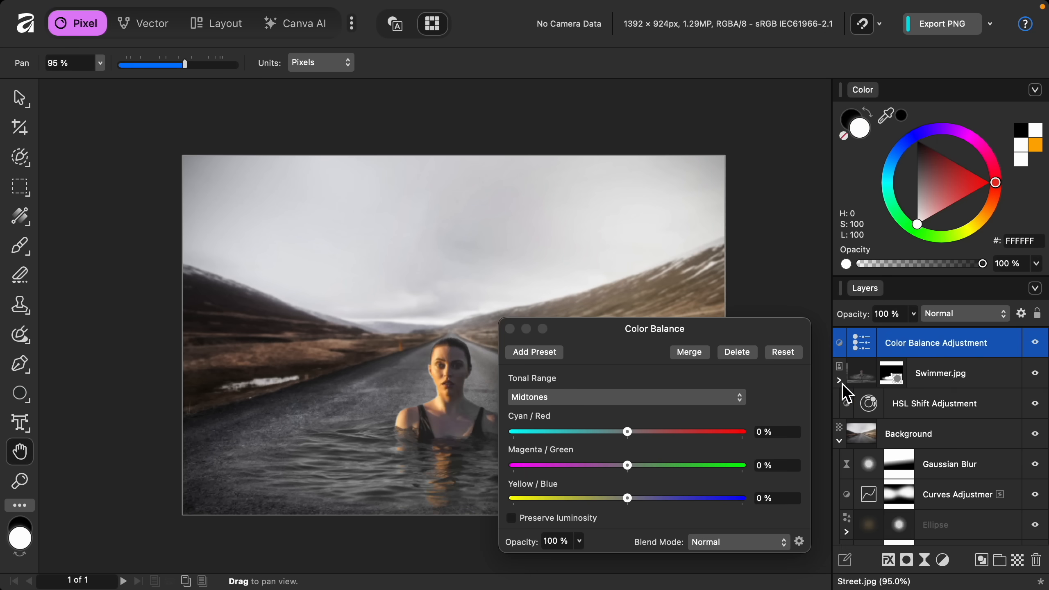
pyautogui.click(840, 411)
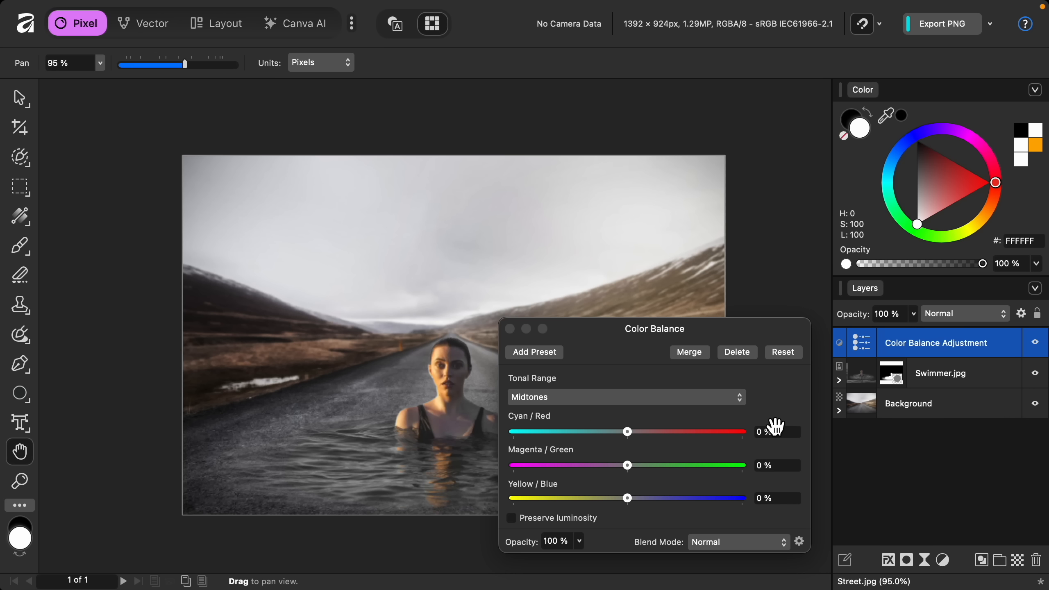
# Step: Set the Color Balance shadows to -7% Cyan/Red and 14% Yellow/Blue
pyautogui.click(649, 400)
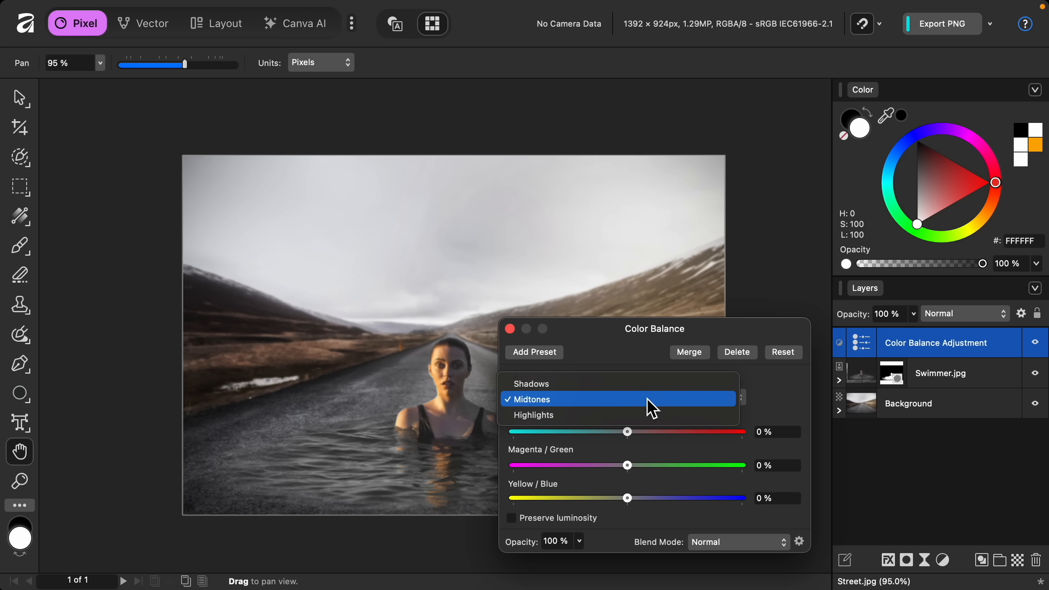
pyautogui.click(649, 384)
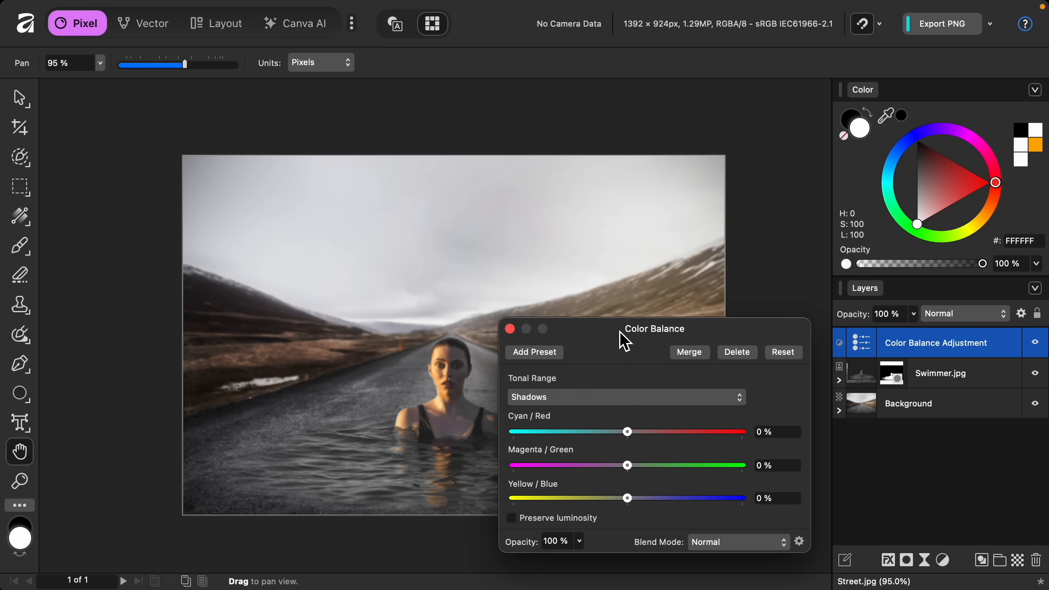
pyautogui.hscroll(3, 607, 278)
pyautogui.scroll(-1, 606, 278)
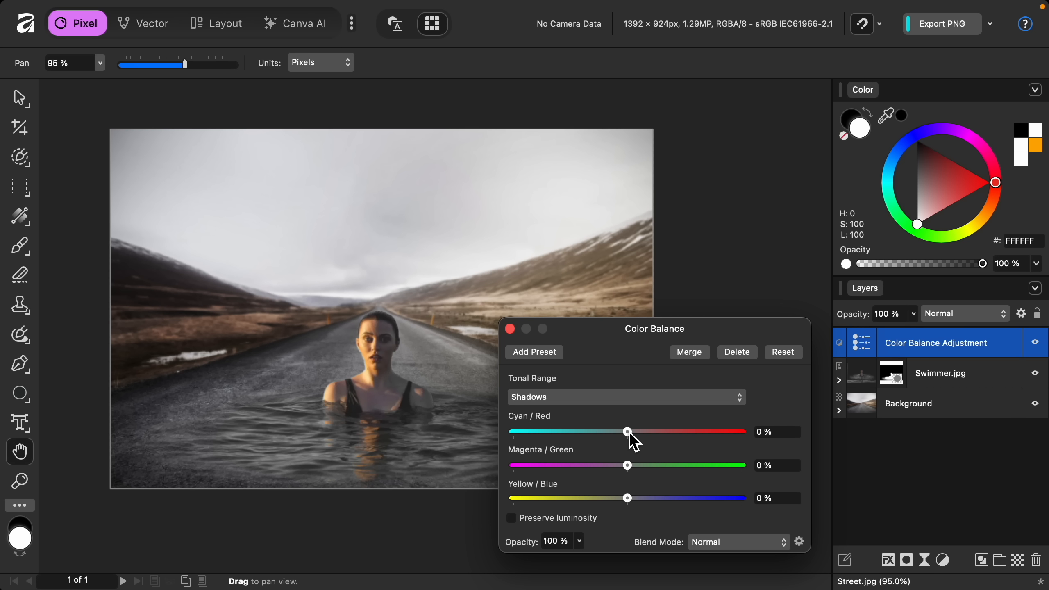
pyautogui.moveTo(628, 432); pyautogui.dragTo(620, 432)
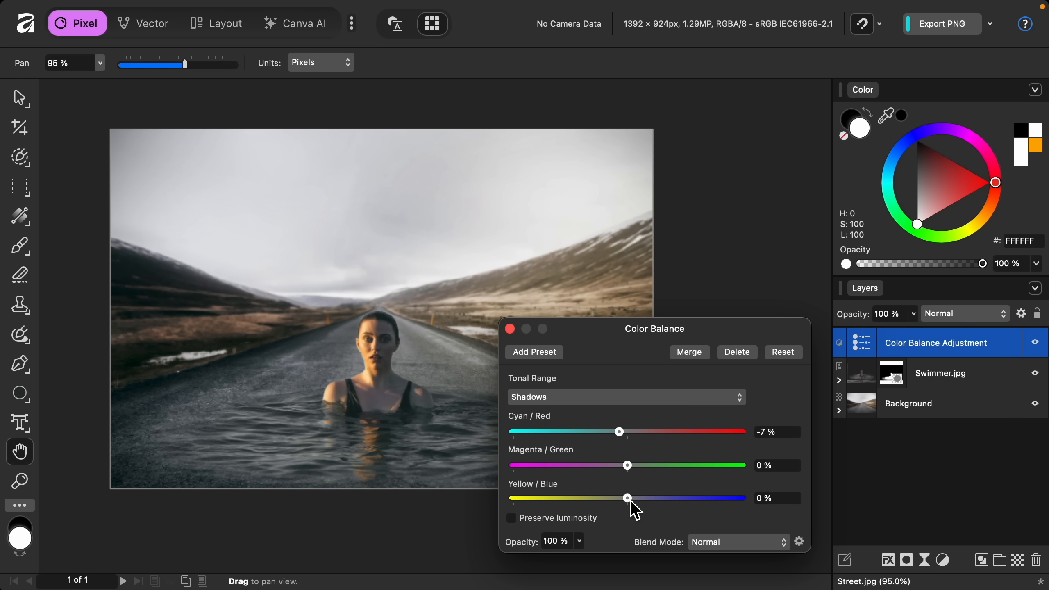
pyautogui.moveTo(628, 499); pyautogui.dragTo(644, 499)
# Step: Set the Color Balance midtones to 31% Cyan/Red and -11% Yellow/Blue
pyautogui.click(638, 403)
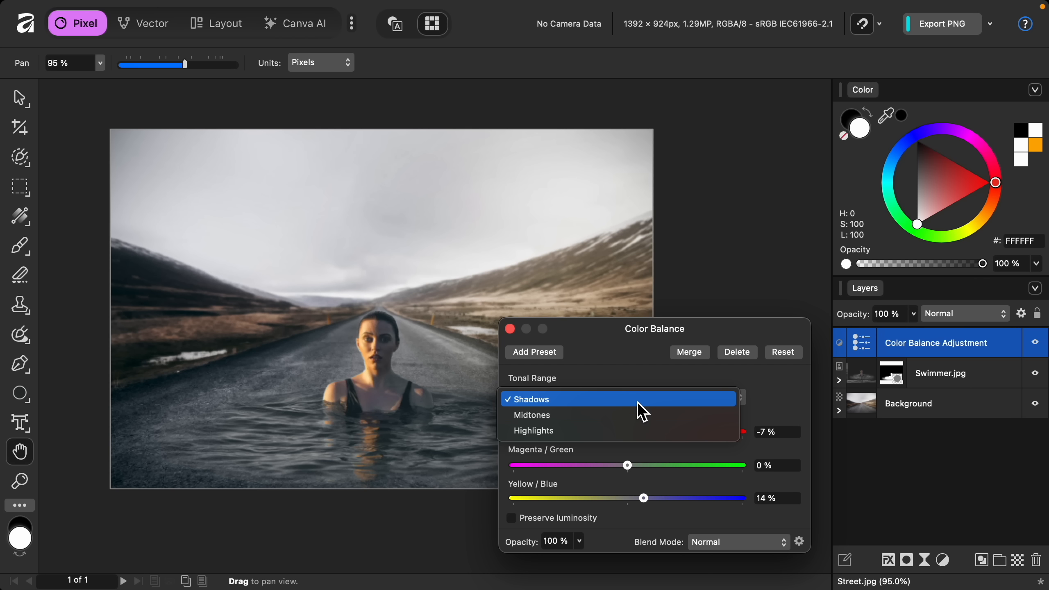
pyautogui.click(637, 417)
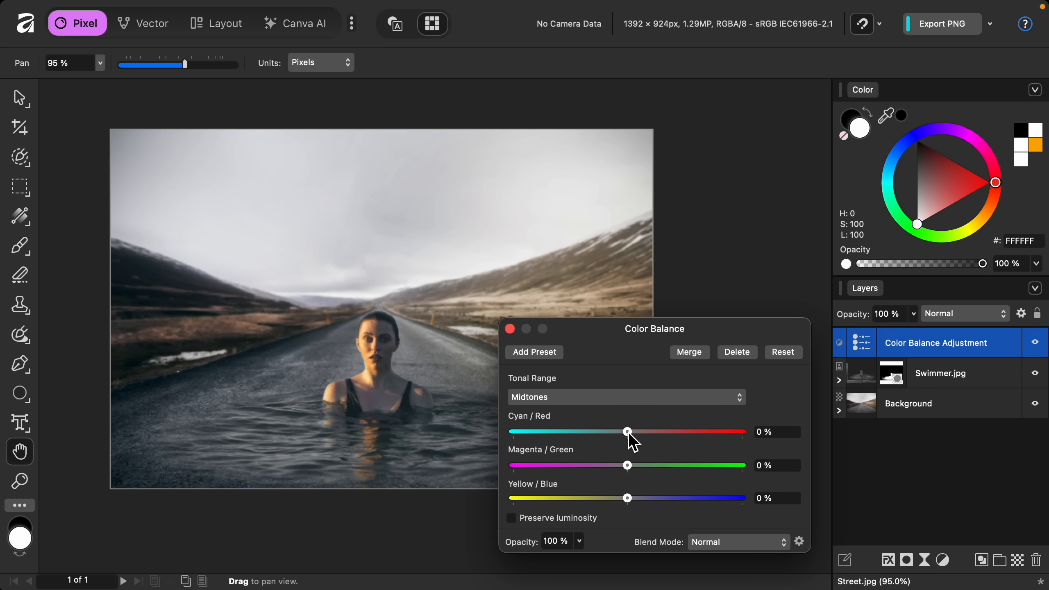
pyautogui.moveTo(632, 435); pyautogui.dragTo(665, 442)
pyautogui.moveTo(627, 498)
pyautogui.mouseDown()
pyautogui.moveTo(607, 503)
pyautogui.moveTo(618, 503)
pyautogui.mouseUp()
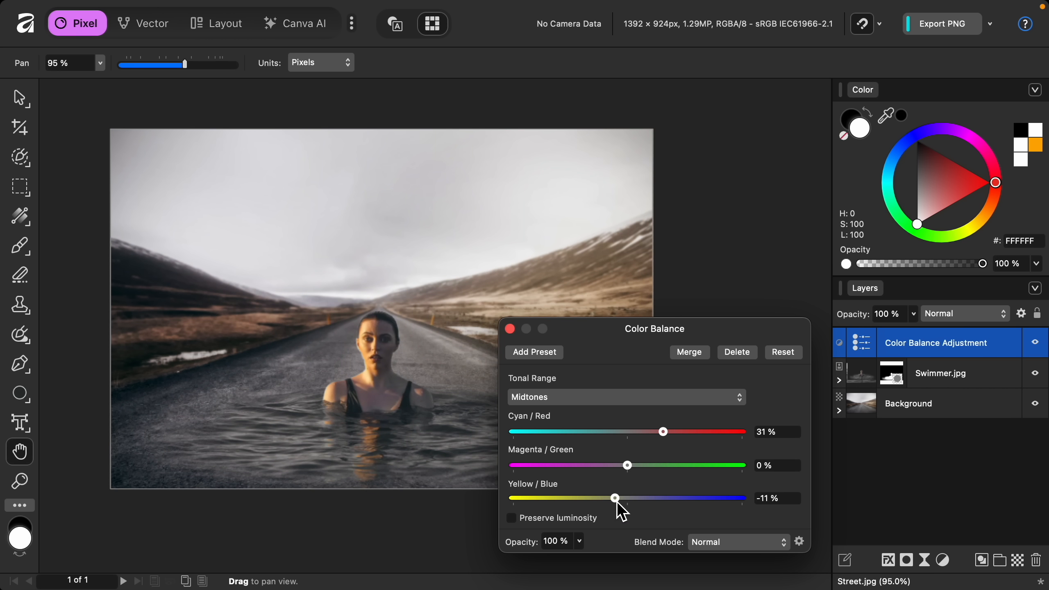
# Step: Shift the Color Balance highlights slightly toward red and yellow, and compare the adjustment off and on
pyautogui.click(622, 399)
pyautogui.click(621, 414)
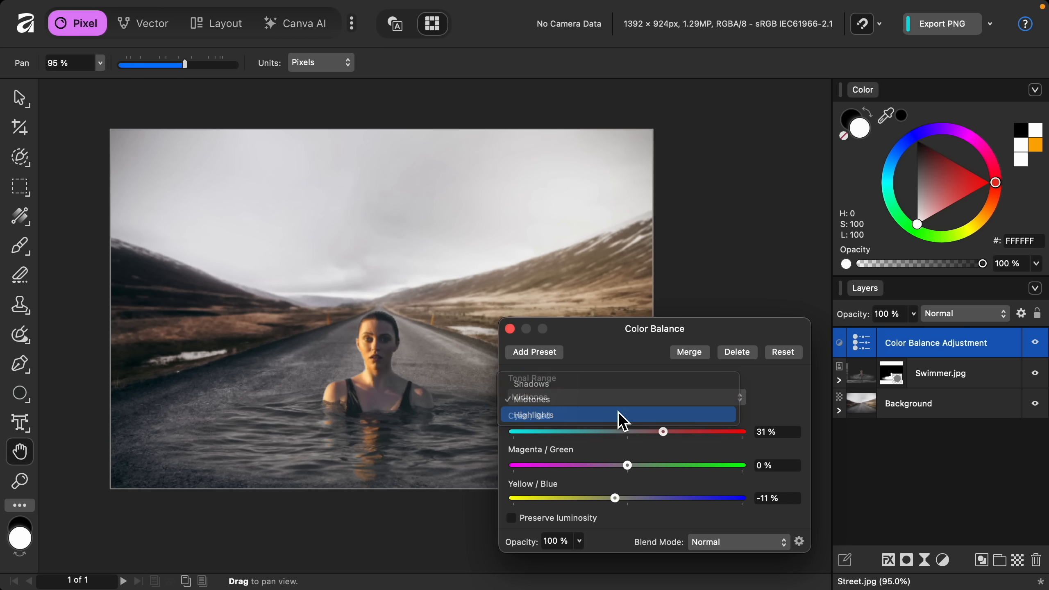
pyautogui.moveTo(639, 436); pyautogui.dragTo(635, 436)
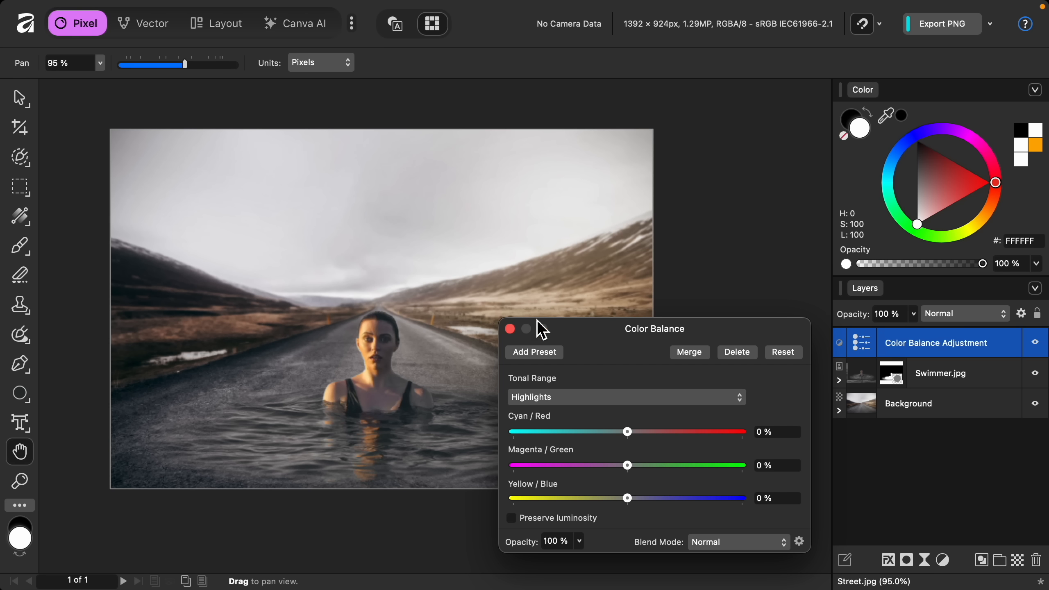
pyautogui.moveTo(628, 431)
pyautogui.mouseDown()
pyautogui.moveTo(644, 433)
pyautogui.moveTo(634, 436)
pyautogui.mouseUp()
pyautogui.moveTo(627, 499); pyautogui.dragTo(625, 500)
pyautogui.click(510, 329)
pyautogui.hscroll(-5, 506, 329)
pyautogui.scroll(3, 506, 328)
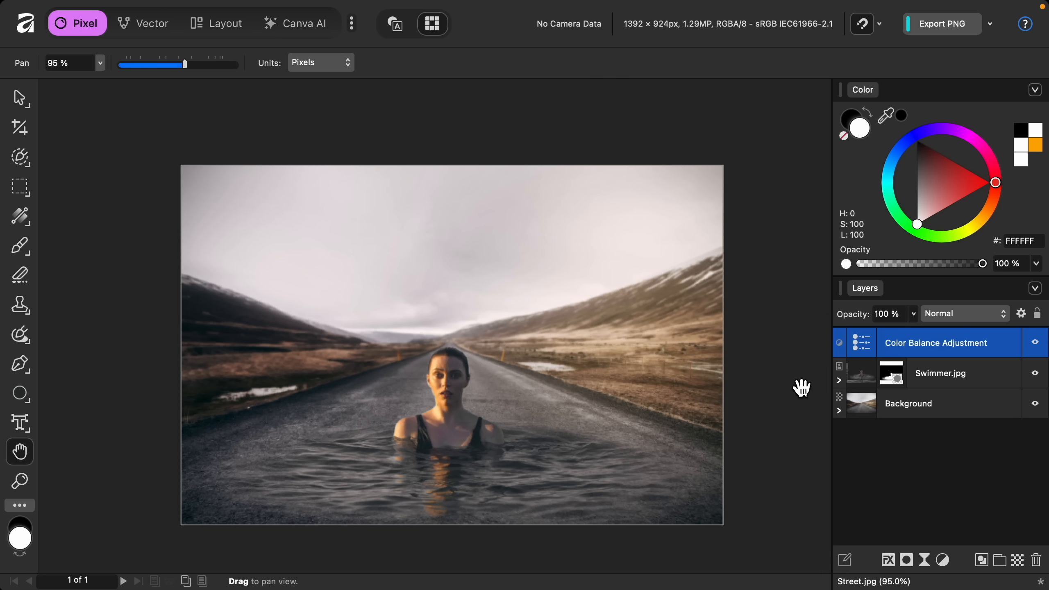
pyautogui.click(1038, 345)
pyautogui.click(1038, 346)
# Step: Add a live Add Noise filter above the Color Balance adjustment and raise its intensity slightly for subtle grain over the whole composite
pyautogui.scroll(5, 460, 392)
pyautogui.scroll(5, 460, 392)
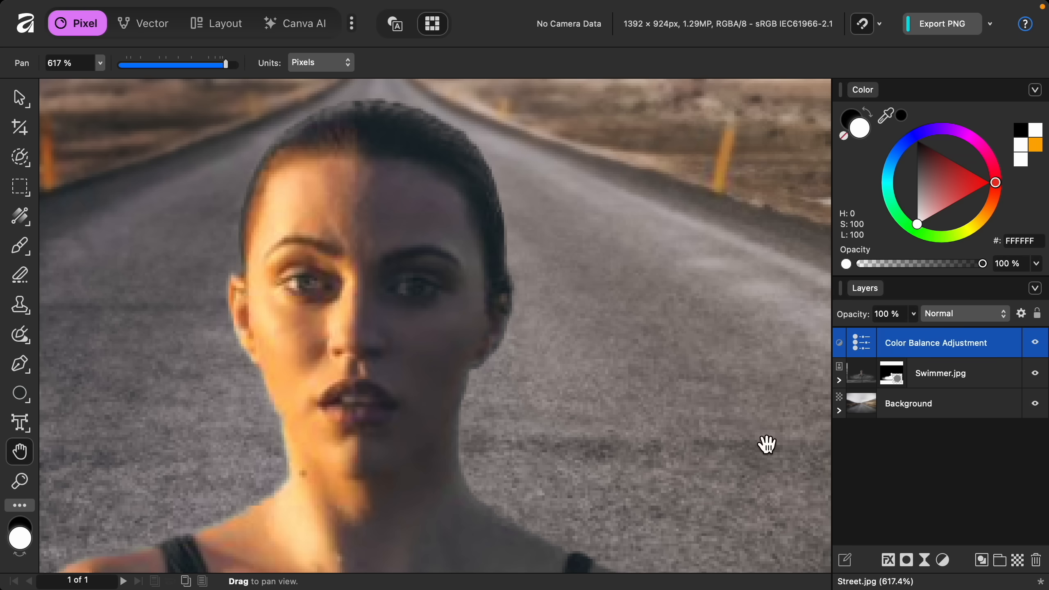
pyautogui.click(925, 560)
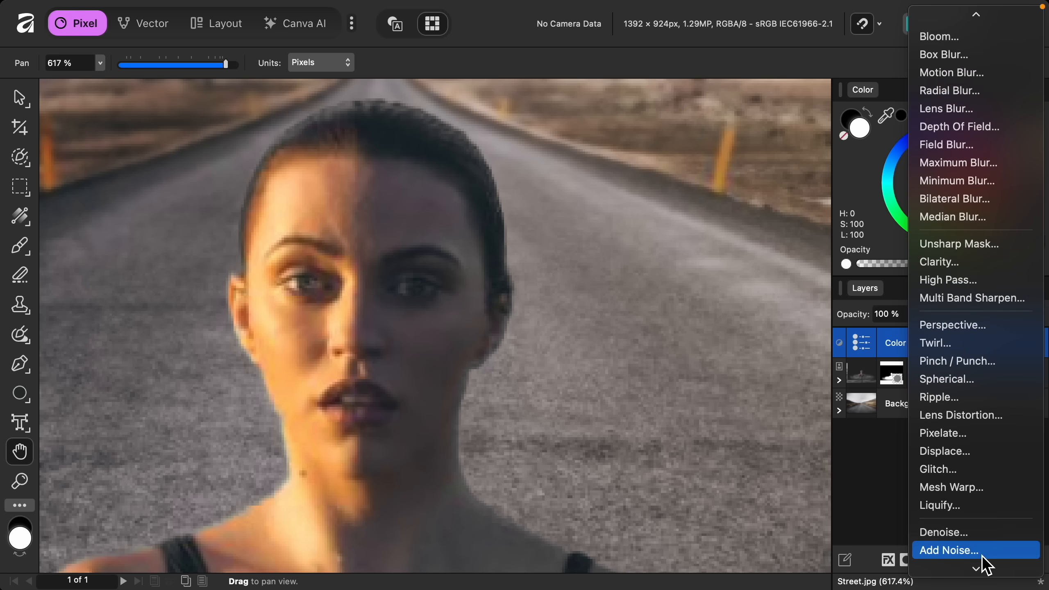
pyautogui.click(986, 552)
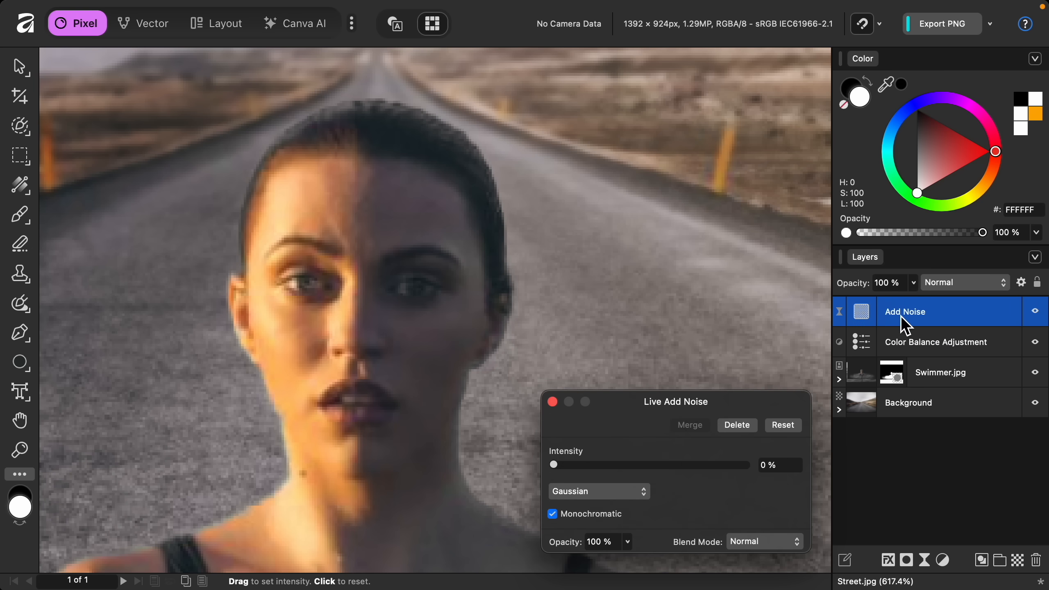
pyautogui.moveTo(554, 465); pyautogui.dragTo(573, 470)
pyautogui.moveTo(572, 468); pyautogui.dragTo(569, 467)
pyautogui.moveTo(564, 471)
pyautogui.mouseDown()
pyautogui.moveTo(533, 469)
pyautogui.moveTo(648, 471)
pyautogui.moveTo(566, 473)
pyautogui.mouseUp()
pyautogui.click(552, 402)
pyautogui.press('super+0')
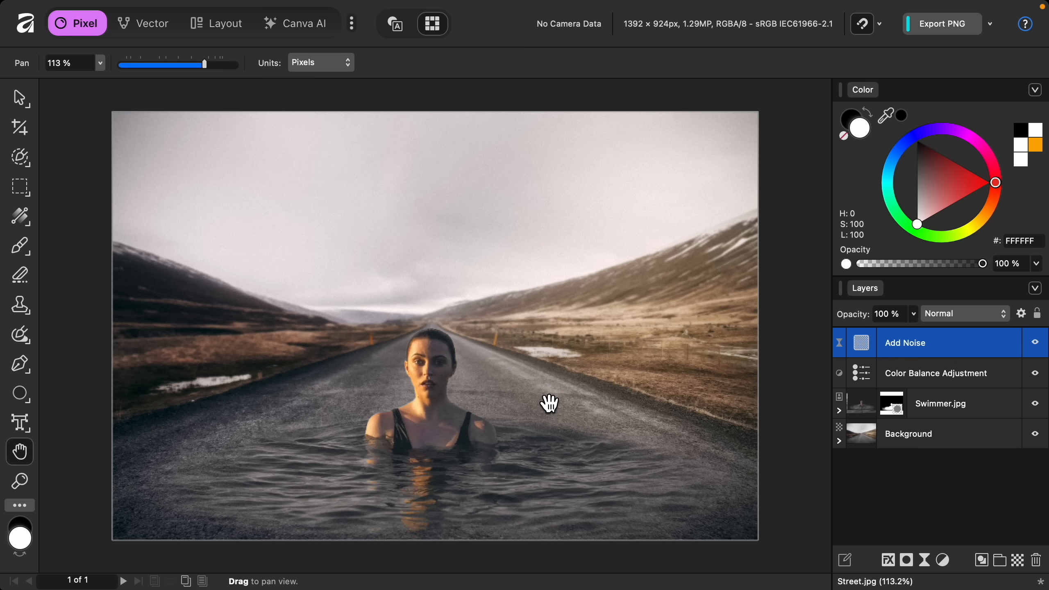
# Step: Select the Add Noise, Color Balance and Swimmer.jpg layers together and toggle their visibility to compare the composite before and after
pyautogui.keyDown('shift'); pyautogui.click(980, 409); pyautogui.keyUp('shift')
pyautogui.click(1035, 404)
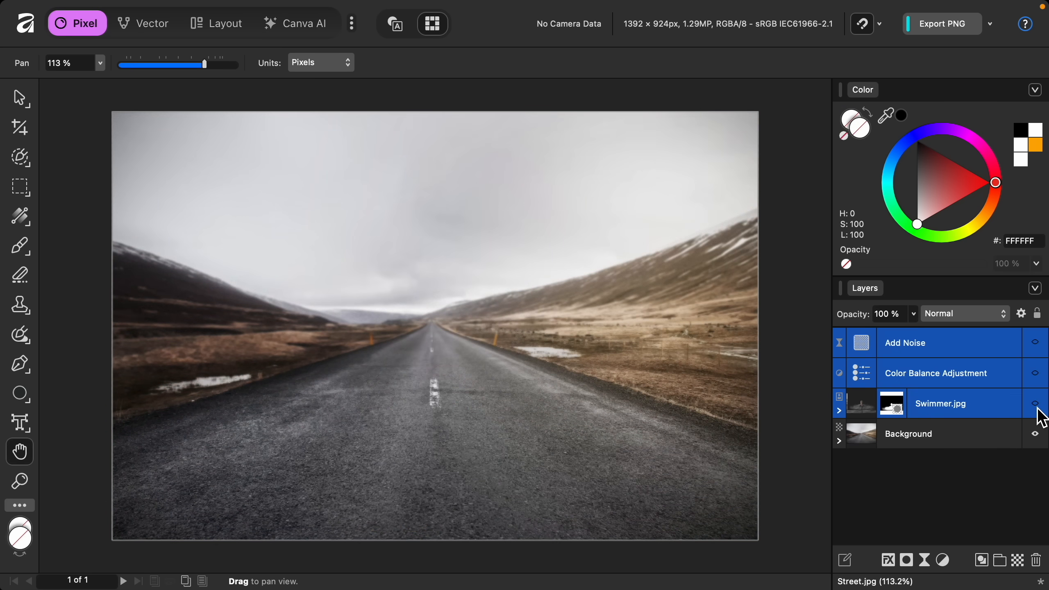
pyautogui.click(1036, 404)
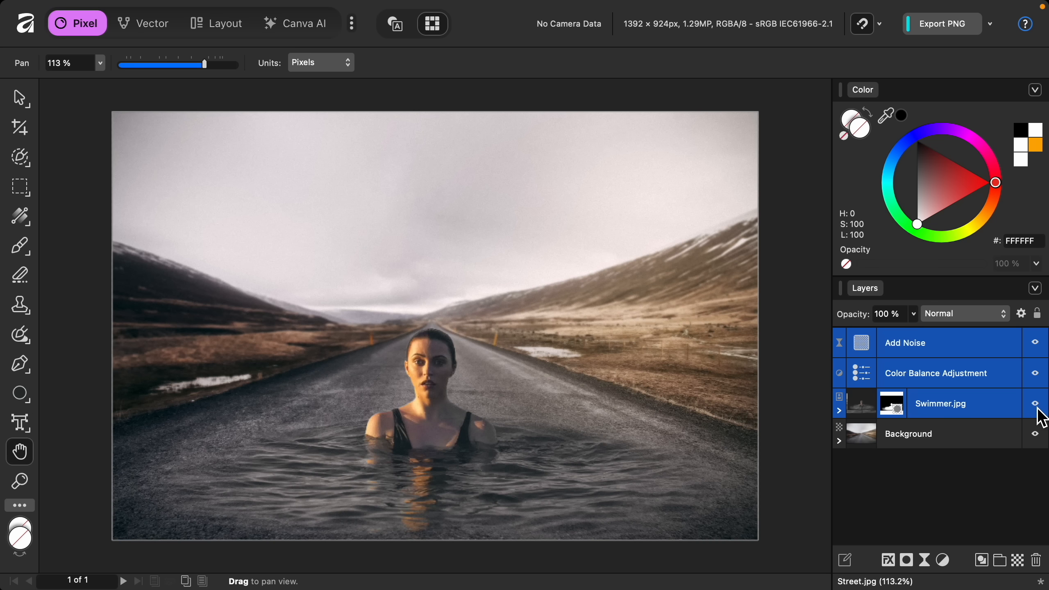
pyautogui.click(1036, 403)
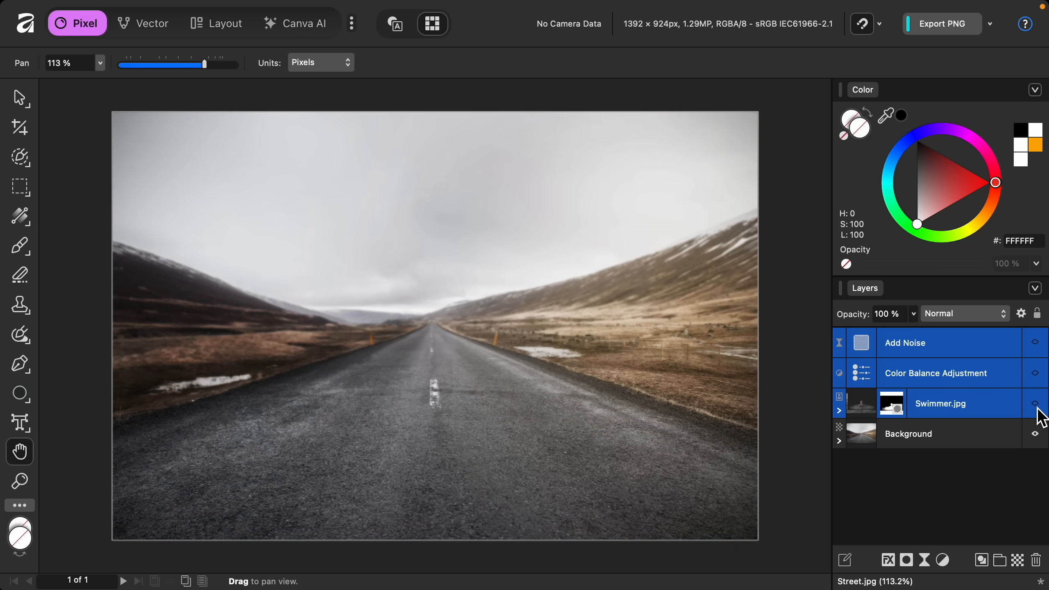
pyautogui.click(1036, 405)
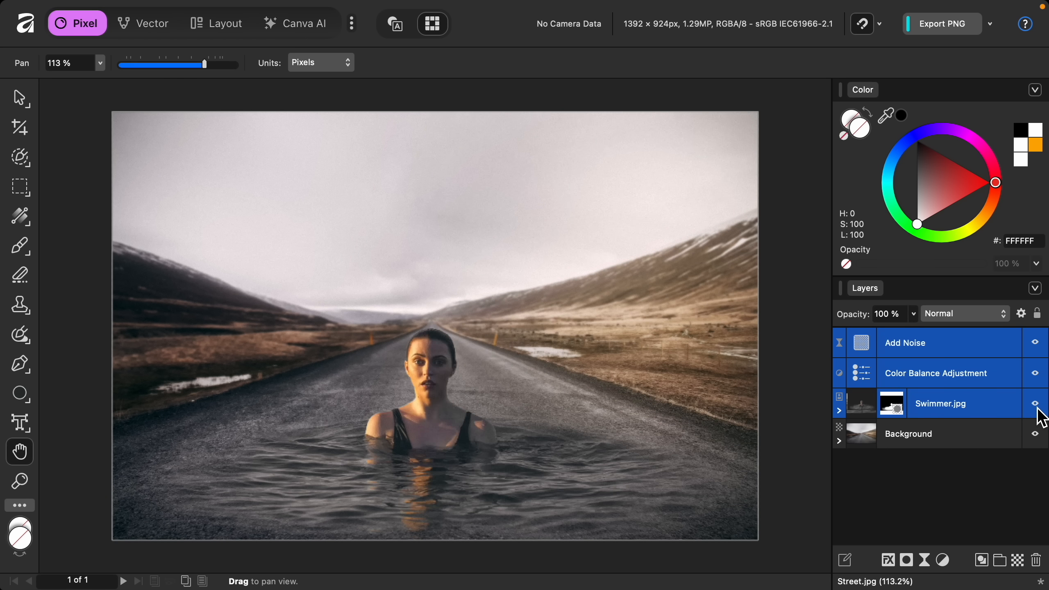